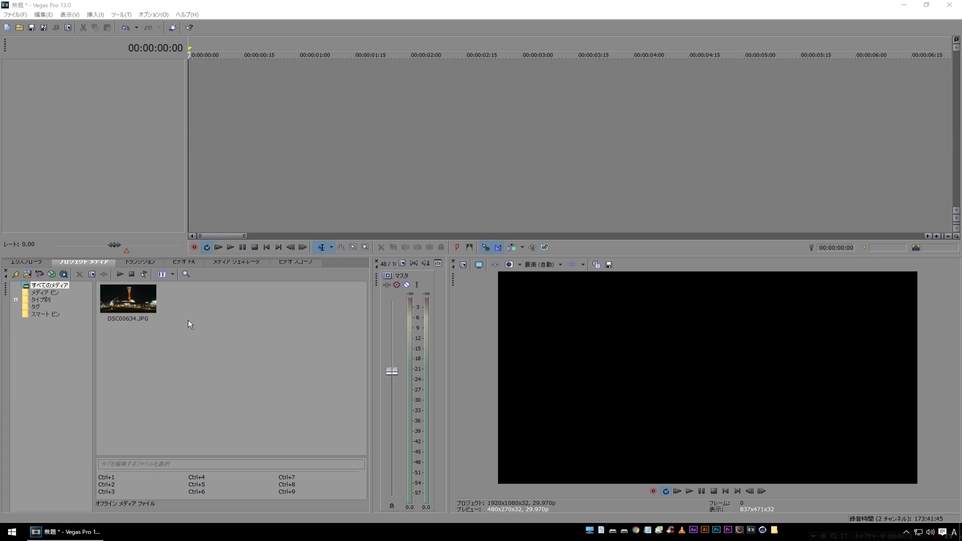
Add a Black solid-colour generator clip to the timeline
{"action": "left_click", "coordinate": [242, 262]}
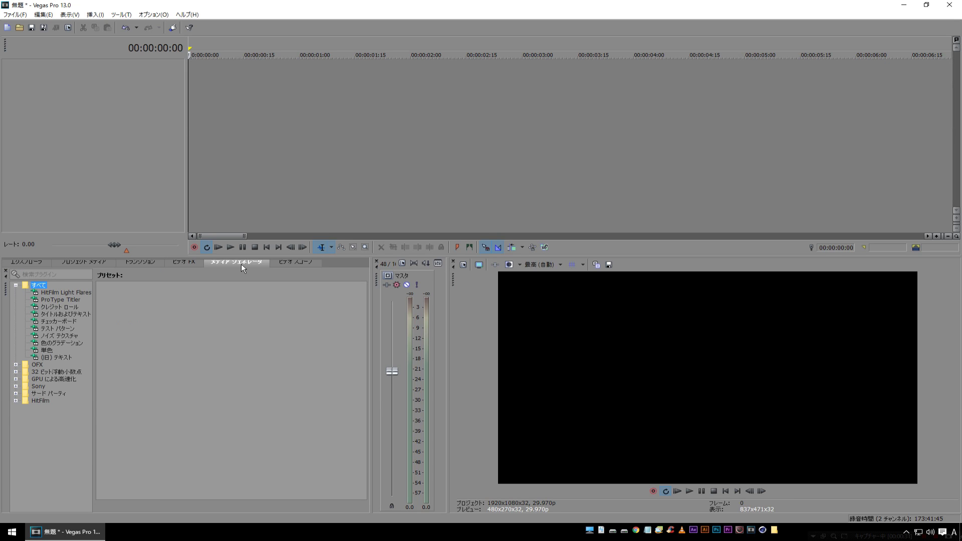
{"action": "left_click", "coordinate": [45, 350]}
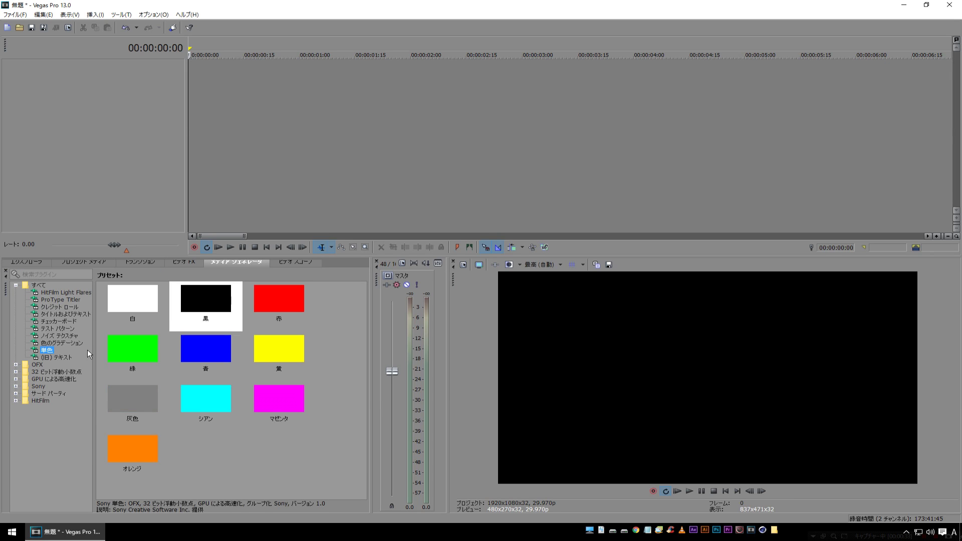
{"action": "left_click_drag", "start_coordinate": [206, 298], "coordinate": [138, 134]}
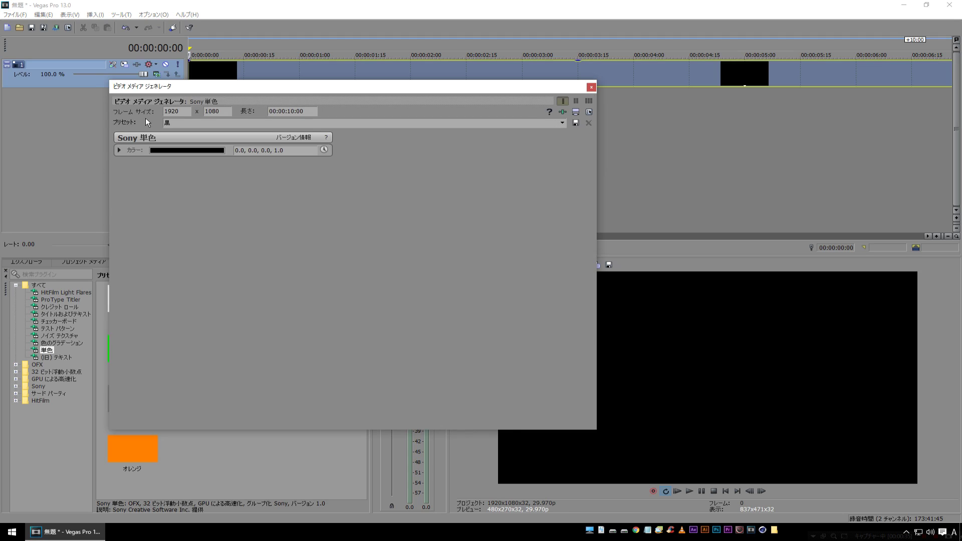
{"action": "left_click", "coordinate": [591, 88]}
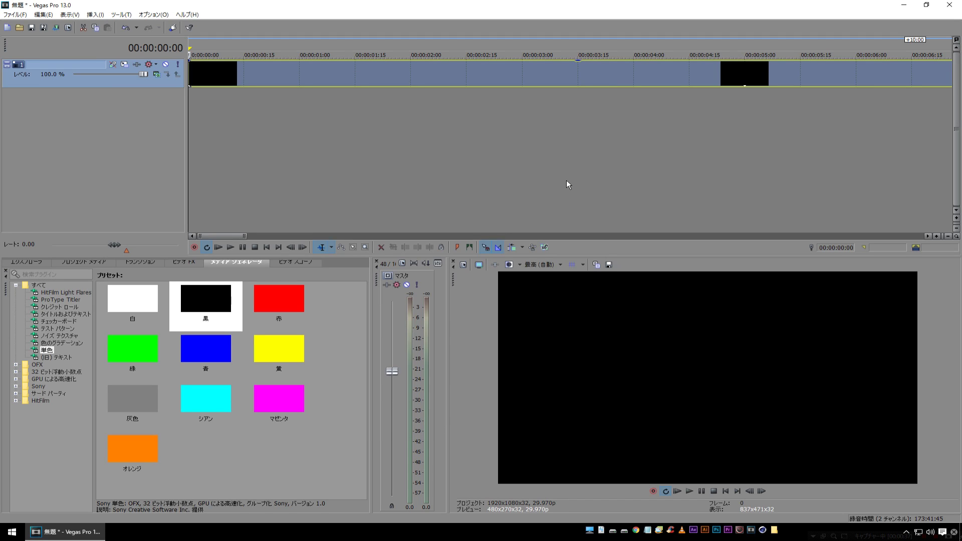
Place DSC00634.JPG from Project Media on a new track above the black clip
{"action": "left_click", "coordinate": [89, 261]}
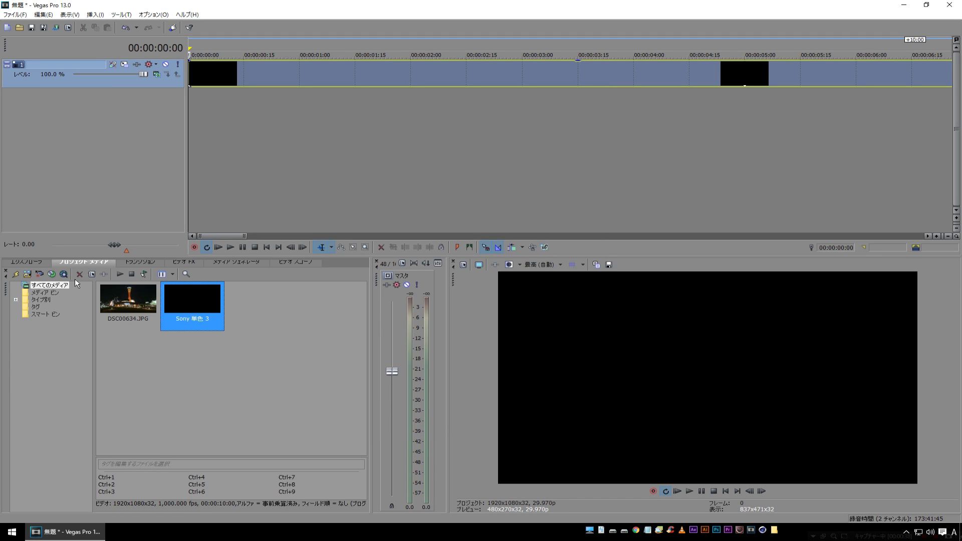
{"action": "left_click", "coordinate": [125, 308]}
{"action": "mouse_move", "coordinate": [130, 308]}
{"action": "left_mouse_down"}
{"action": "mouse_move", "coordinate": [15, 59]}
{"action": "mouse_move", "coordinate": [39, 149]}
{"action": "left_mouse_up"}
{"action": "left_click", "coordinate": [287, 72]}
{"action": "left_click", "coordinate": [284, 75]}
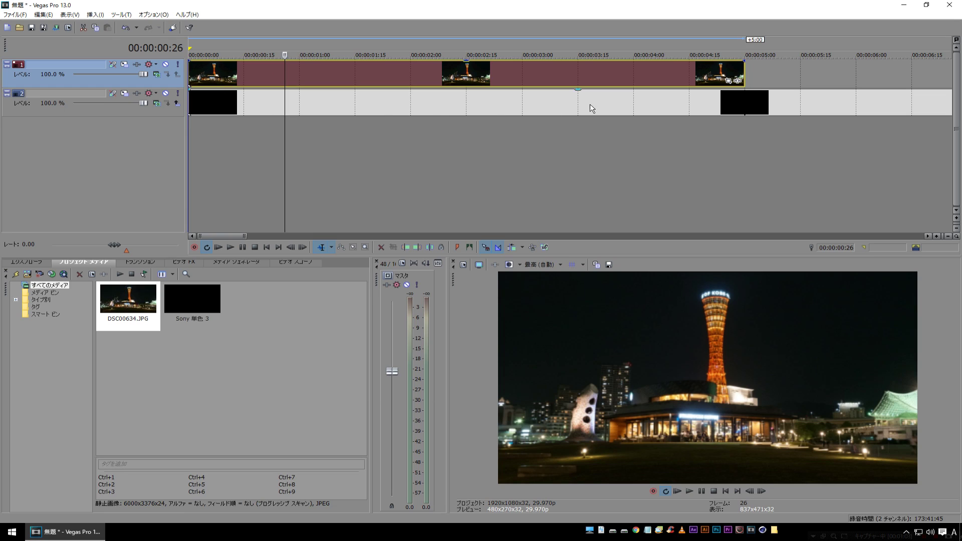
Add two Sony Channel Blend effects after Pan/Crop in the DSC00634.JPG event's FX chain
{"action": "left_click", "coordinate": [739, 81]}
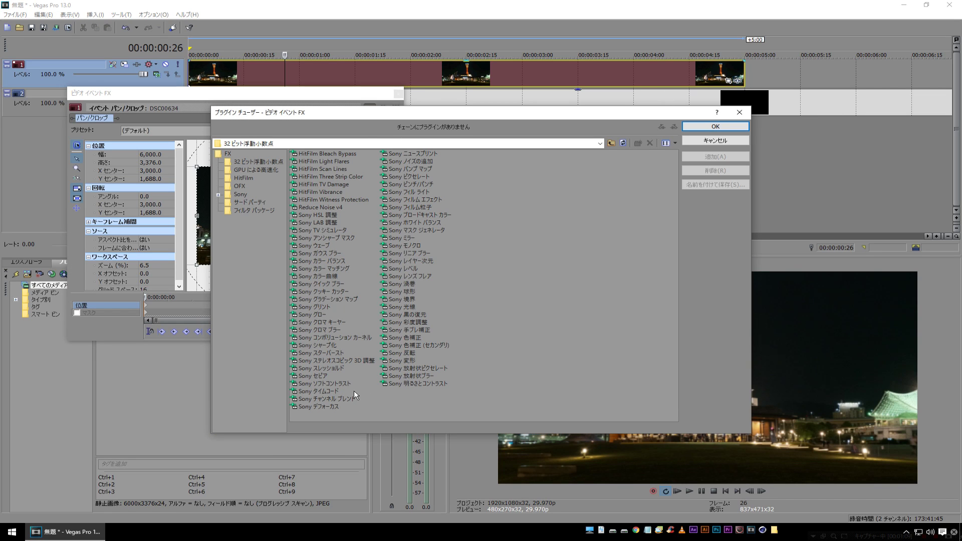
{"action": "left_click", "coordinate": [341, 398]}
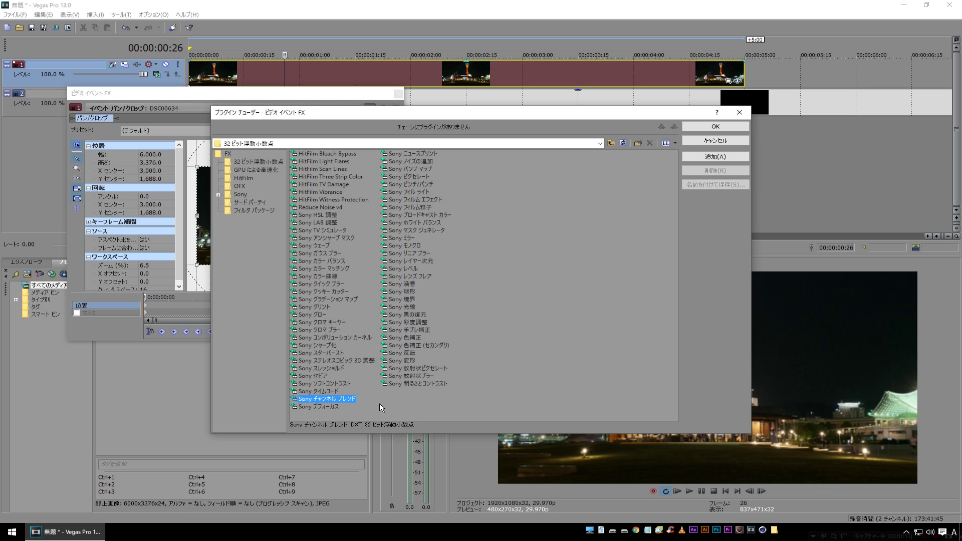
{"action": "left_click", "coordinate": [731, 161]}
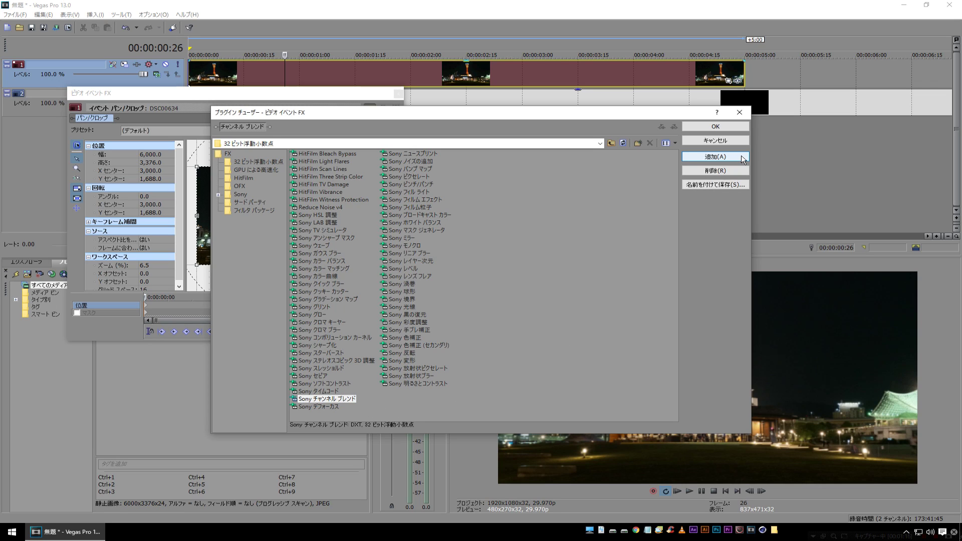
{"action": "left_click", "coordinate": [743, 159]}
{"action": "left_click", "coordinate": [240, 127]}
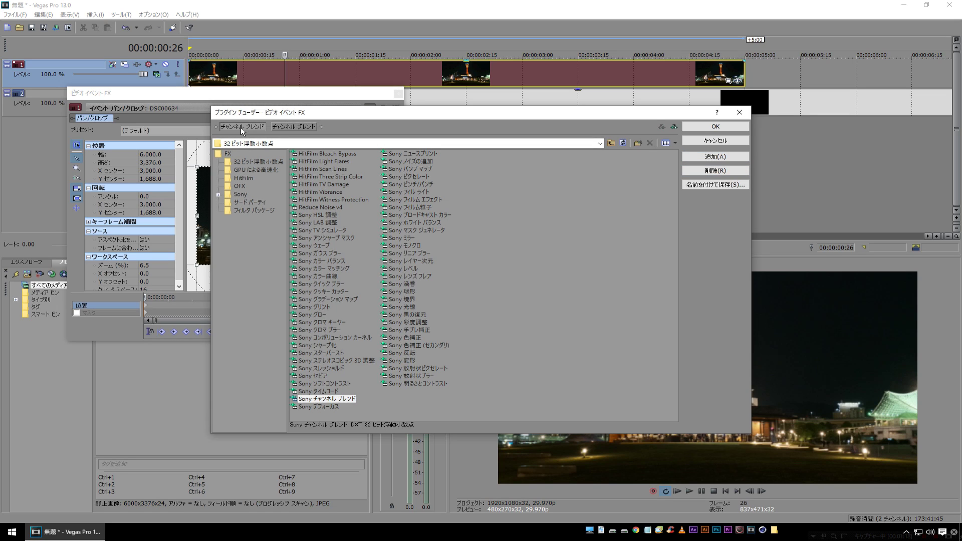
{"action": "left_click", "coordinate": [302, 127]}
{"action": "left_click", "coordinate": [716, 127]}
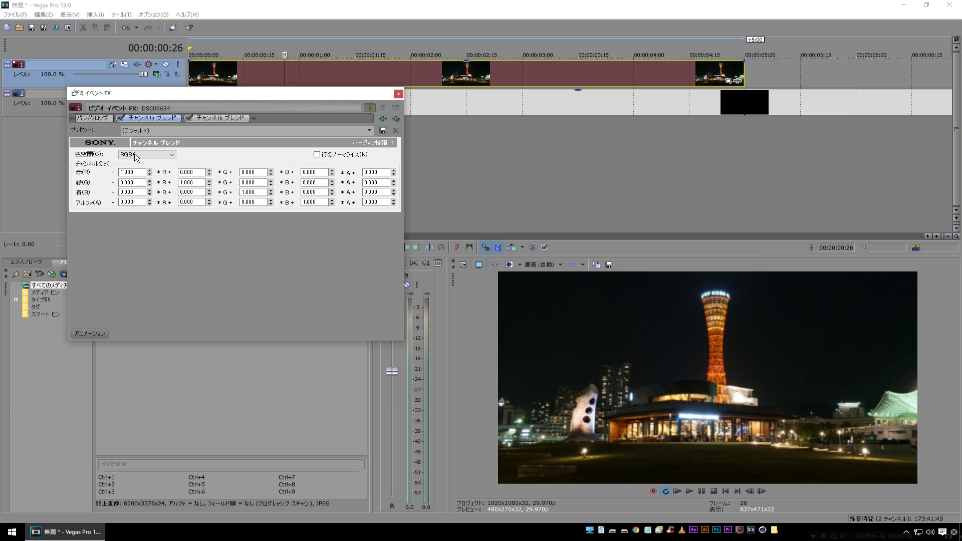
{"action": "left_click_drag", "start_coordinate": [198, 95], "coordinate": [316, 127]}
Apply the red channel assignment preset to the first Channel Blend and レッドのみ to the second
{"action": "left_click", "coordinate": [306, 149]}
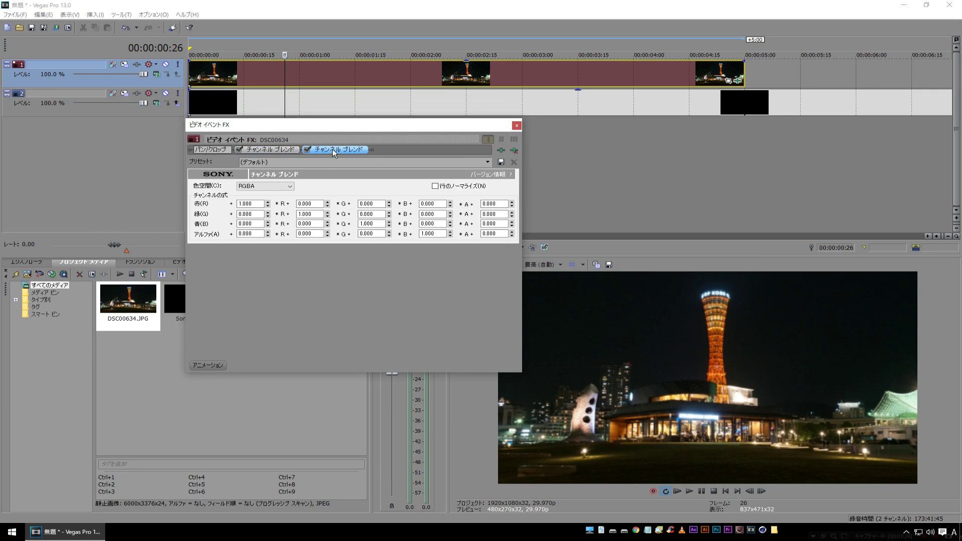
{"action": "left_click", "coordinate": [269, 148]}
{"action": "left_click", "coordinate": [488, 162]}
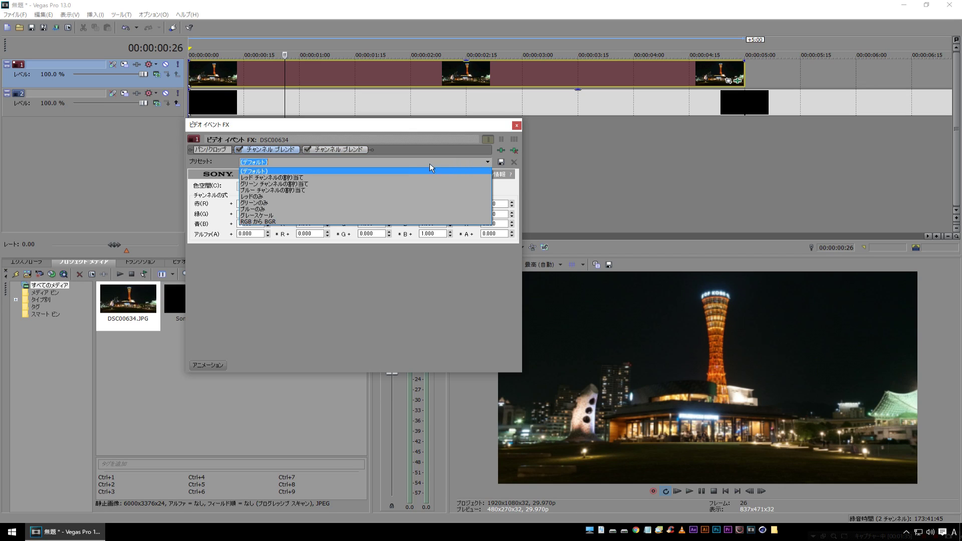
{"action": "left_click", "coordinate": [340, 178]}
{"action": "left_click", "coordinate": [272, 151]}
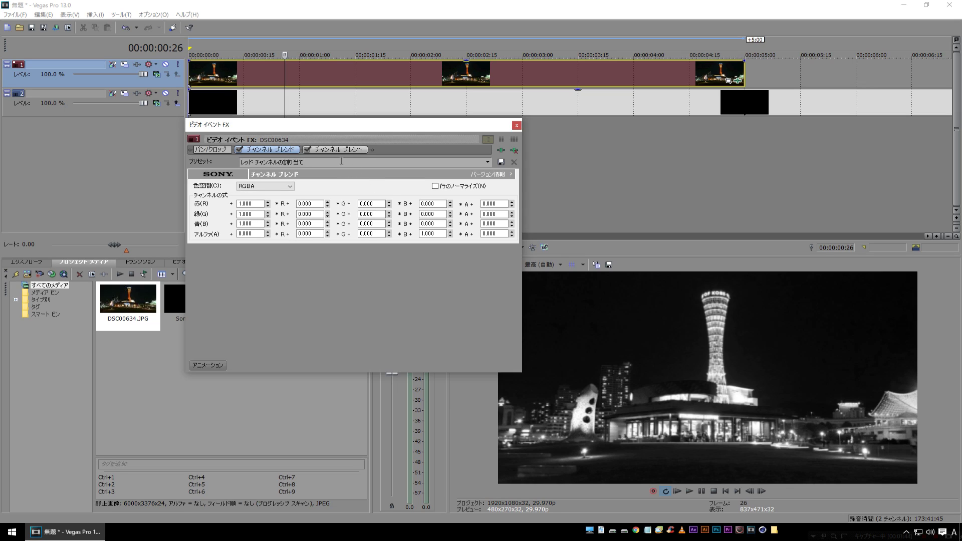
{"action": "left_click", "coordinate": [329, 149]}
{"action": "left_click", "coordinate": [488, 162]}
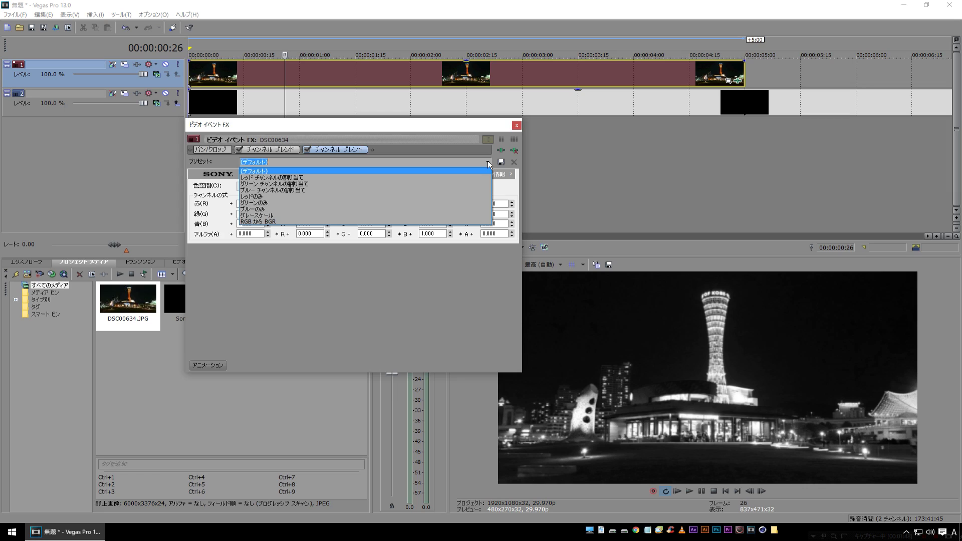
{"action": "left_click", "coordinate": [272, 196]}
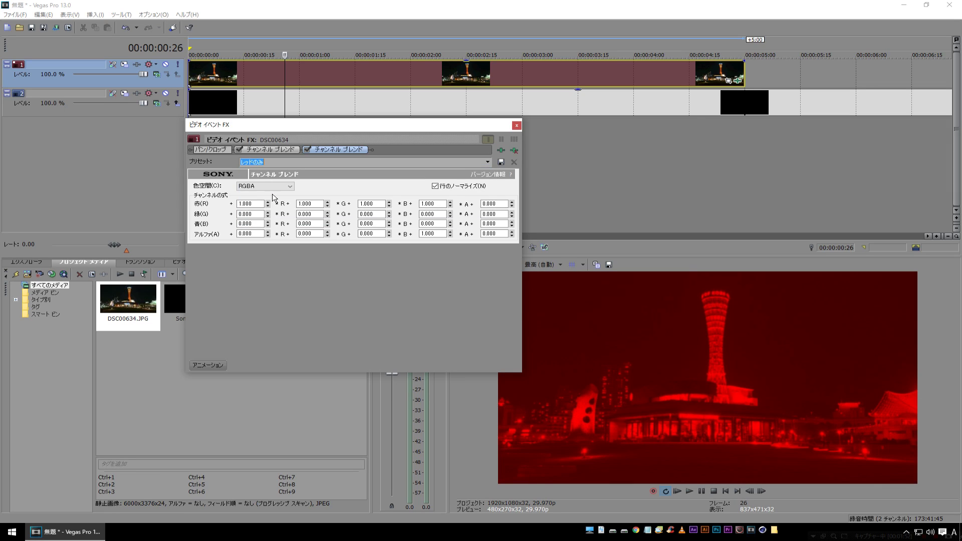
{"action": "left_click", "coordinate": [275, 150]}
{"action": "left_click", "coordinate": [341, 150]}
Set the second Channel Blend's red-row G and B coefficients to 0, then close the FX window
{"action": "left_click", "coordinate": [256, 203]}
{"action": "left_click", "coordinate": [310, 203]}
{"action": "left_click_drag", "start_coordinate": [261, 204], "coordinate": [219, 204]}
{"action": "left_click", "coordinate": [319, 204]}
{"action": "left_click_drag", "start_coordinate": [320, 204], "coordinate": [239, 204]}
{"action": "type", "text": "0"}
{"action": "left_click_drag", "start_coordinate": [360, 204], "coordinate": [445, 204]}
{"action": "type", "text": "0"}
{"action": "type", "text": "0"}
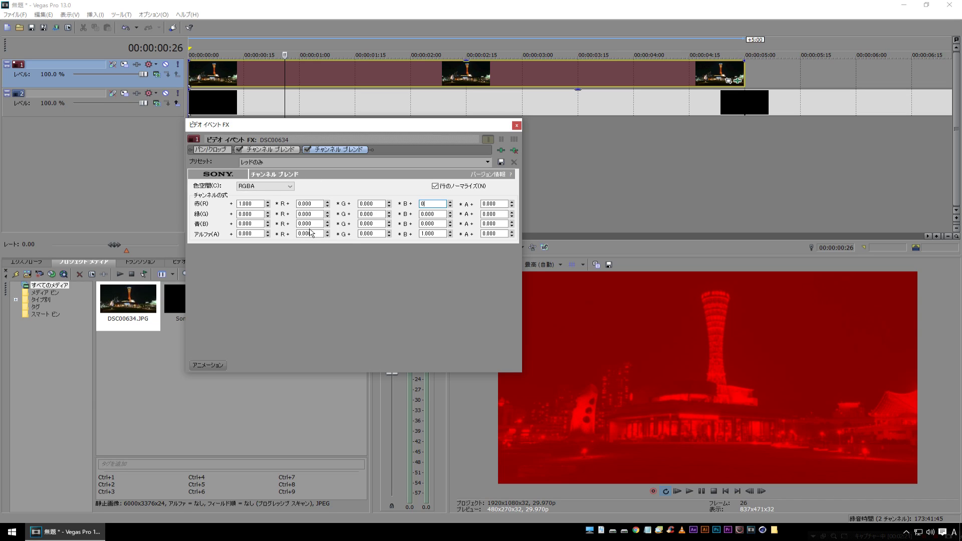
{"action": "left_click", "coordinate": [517, 125]}
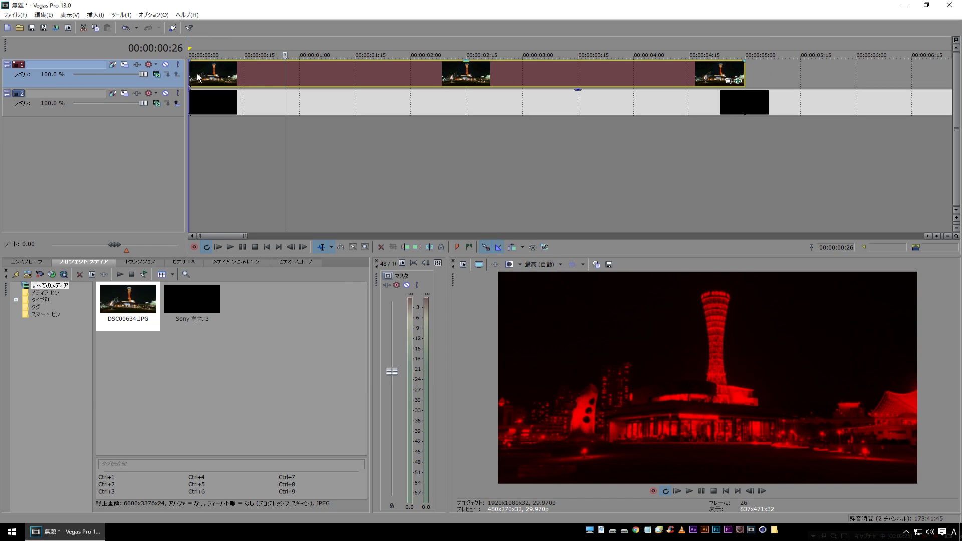
Set the photo track's compositing mode to Overlay and name the track R
{"action": "left_click", "coordinate": [157, 75]}
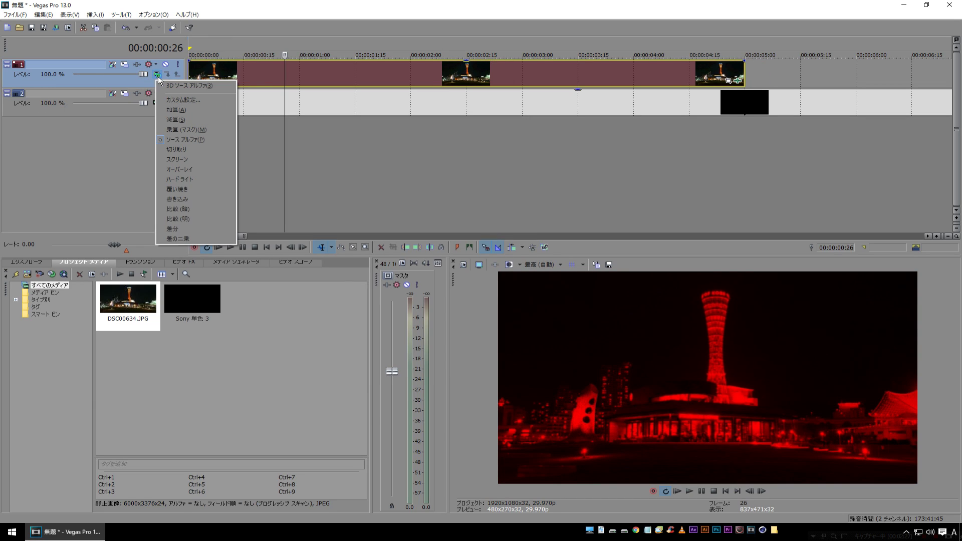
{"action": "left_click", "coordinate": [200, 160]}
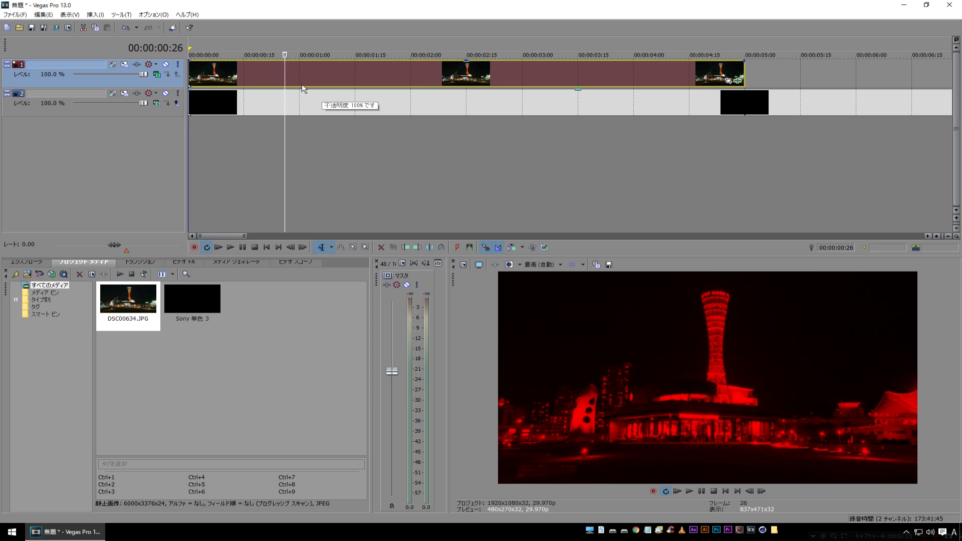
{"action": "double_click", "coordinate": [61, 66]}
{"action": "type", "text": "R"}
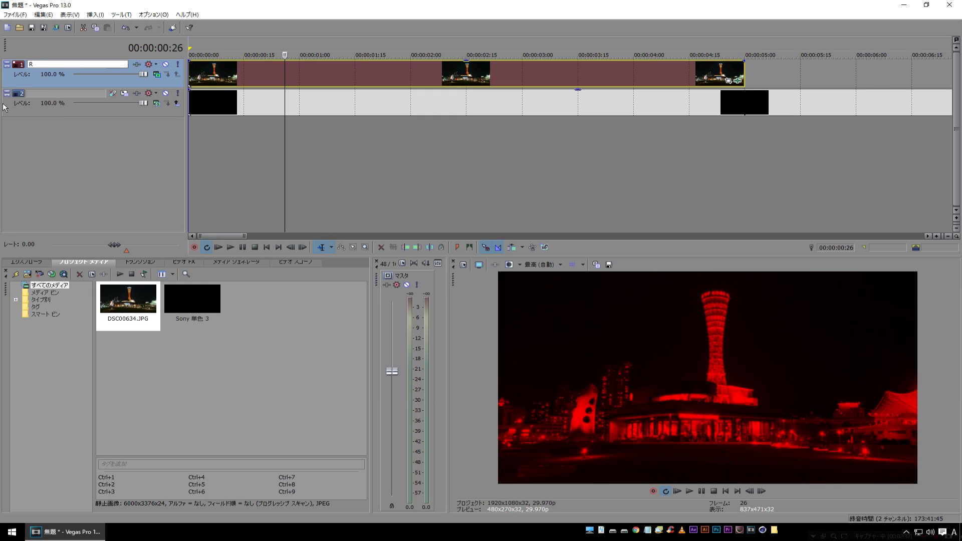
{"action": "key", "text": "Return"}
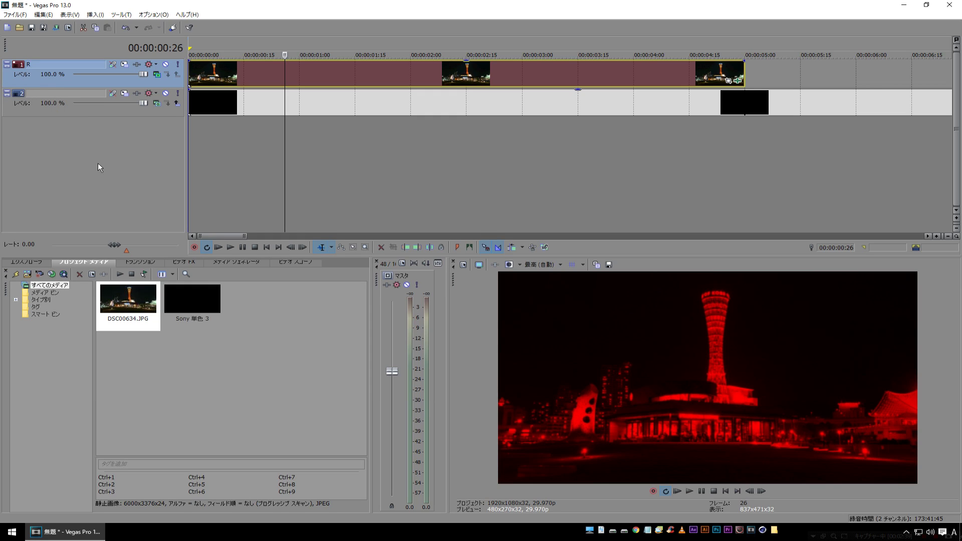
Duplicate track R, move the copy above it, and name it G
{"action": "right_click", "coordinate": [19, 66]}
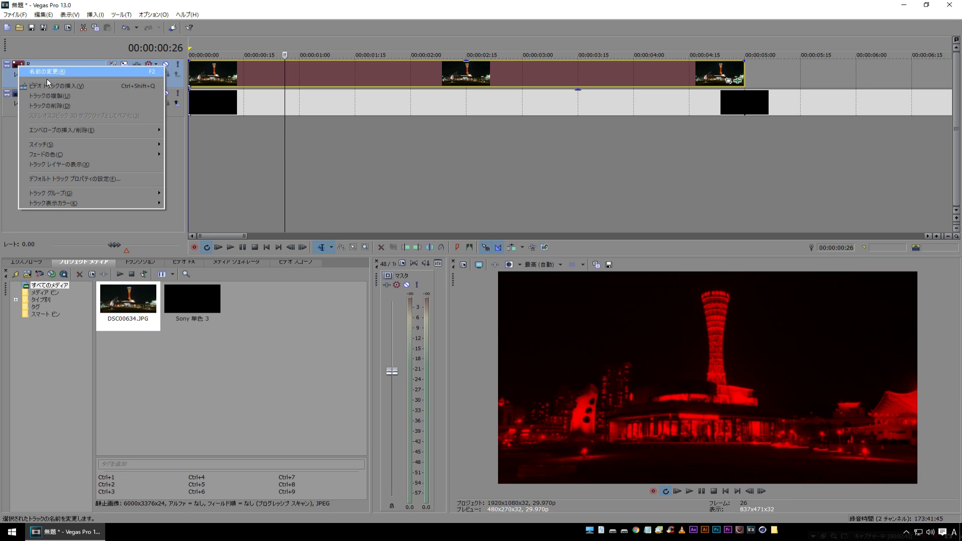
{"action": "left_click", "coordinate": [53, 95]}
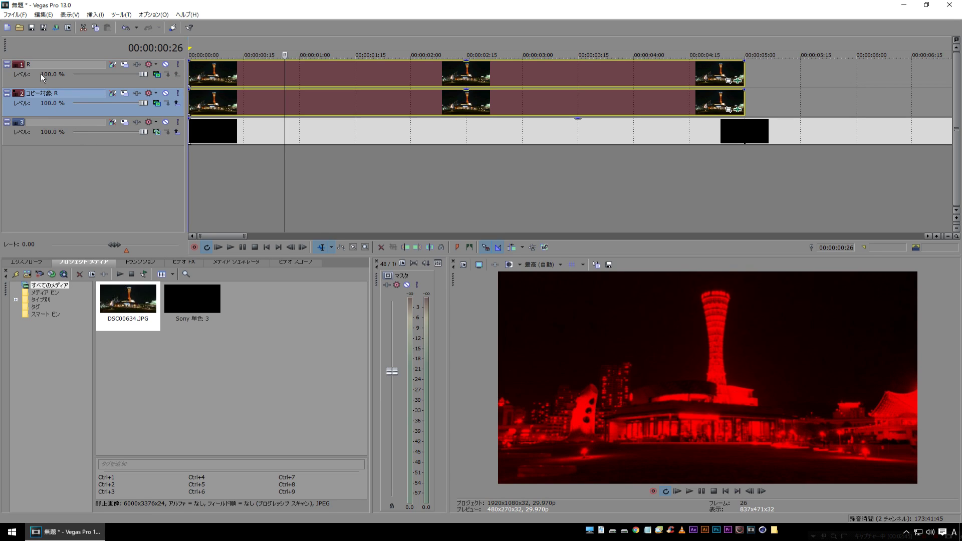
{"action": "left_click_drag", "start_coordinate": [40, 73], "coordinate": [32, 108]}
{"action": "double_click", "coordinate": [43, 65]}
{"action": "type", "text": "G"}
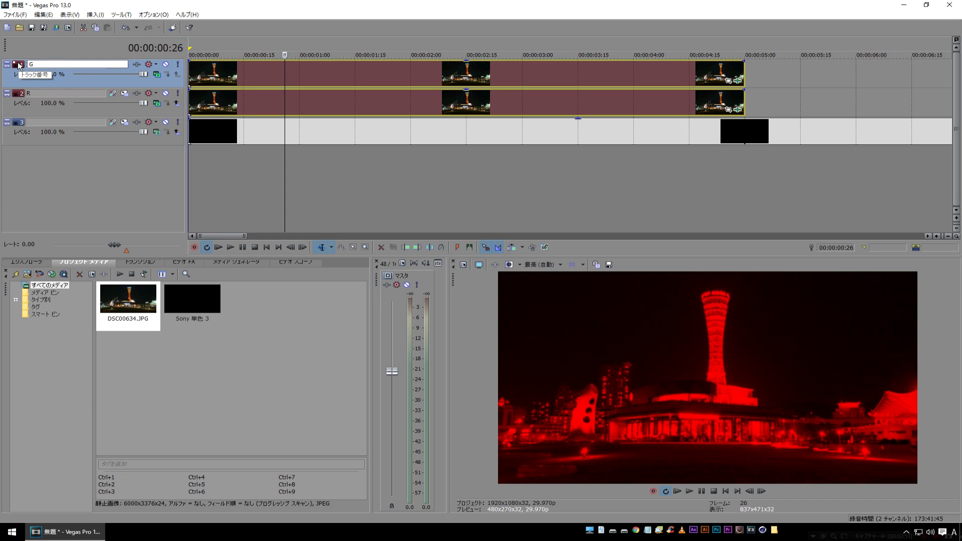
{"action": "key", "text": "Return"}
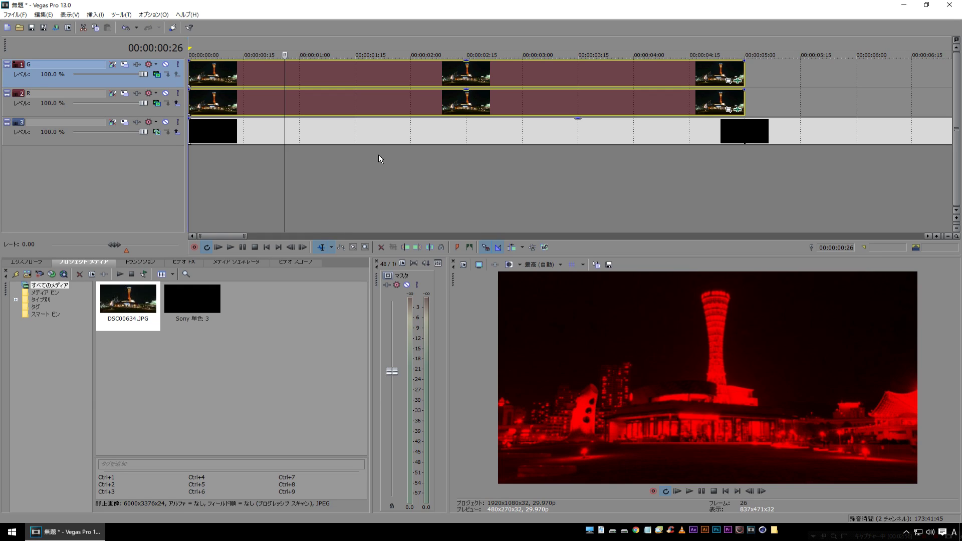
{"action": "left_click", "coordinate": [738, 80]}
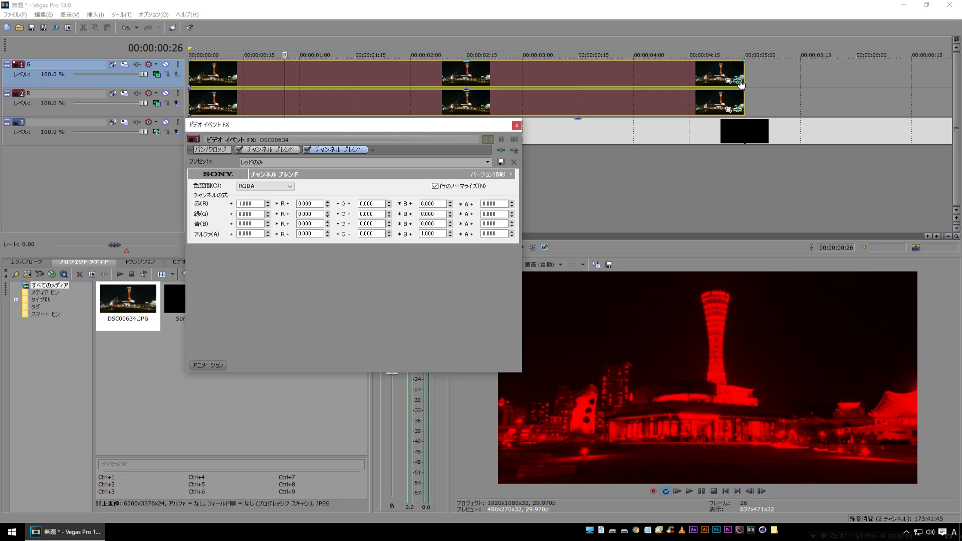
Apply グリーン チャンネルの割り当て to the first Channel Blend and グリーンのみ to the second
{"action": "left_click", "coordinate": [275, 148]}
{"action": "left_click", "coordinate": [488, 162]}
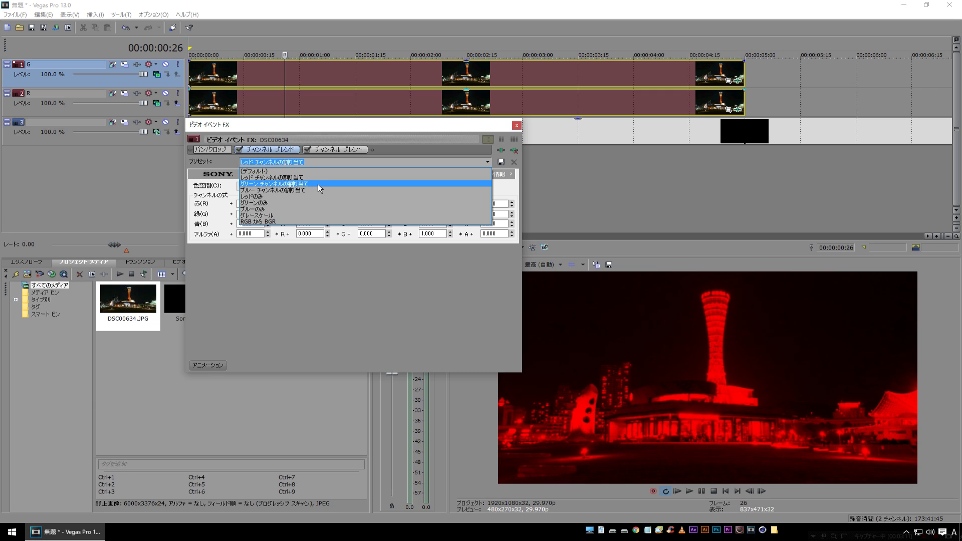
{"action": "left_click", "coordinate": [318, 184]}
{"action": "left_click", "coordinate": [341, 148]}
{"action": "left_click", "coordinate": [488, 162]}
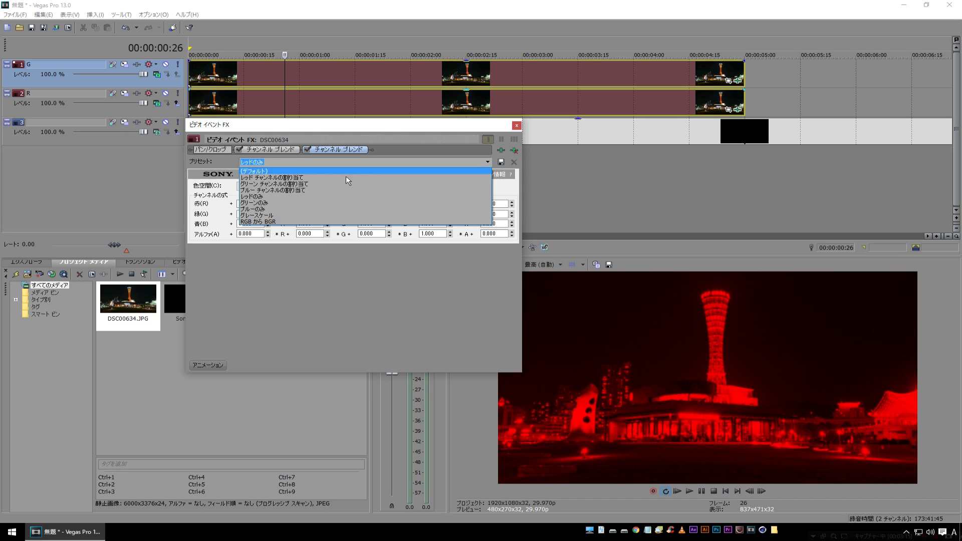
{"action": "left_click", "coordinate": [289, 203]}
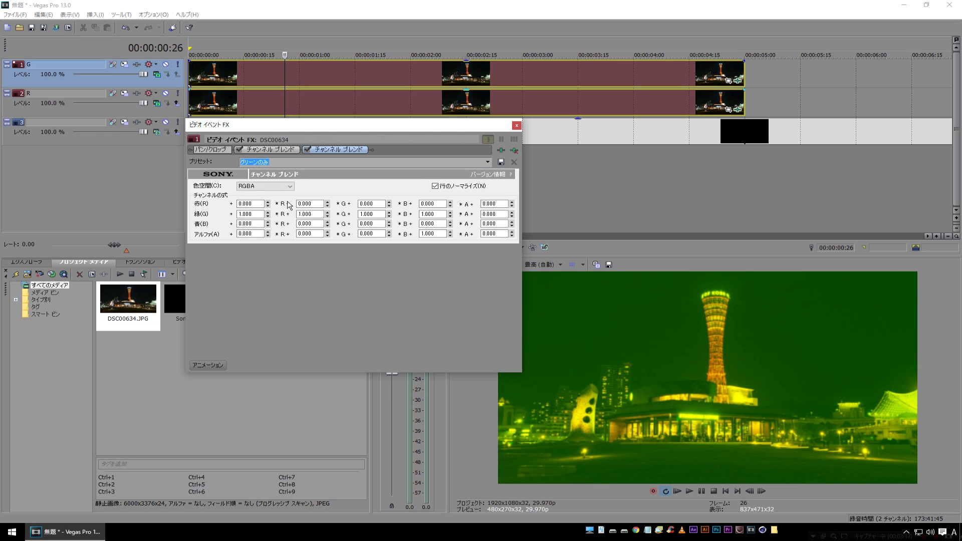
Set the second Channel Blend's green-row values to 0 and close the effects window
{"action": "left_click", "coordinate": [263, 214]}
{"action": "double_click", "coordinate": [323, 215]}
{"action": "type", "text": "0"}
{"action": "key", "text": "Tab"}
{"action": "type", "text": "0"}
{"action": "key", "text": "Tab"}
{"action": "type", "text": "0"}
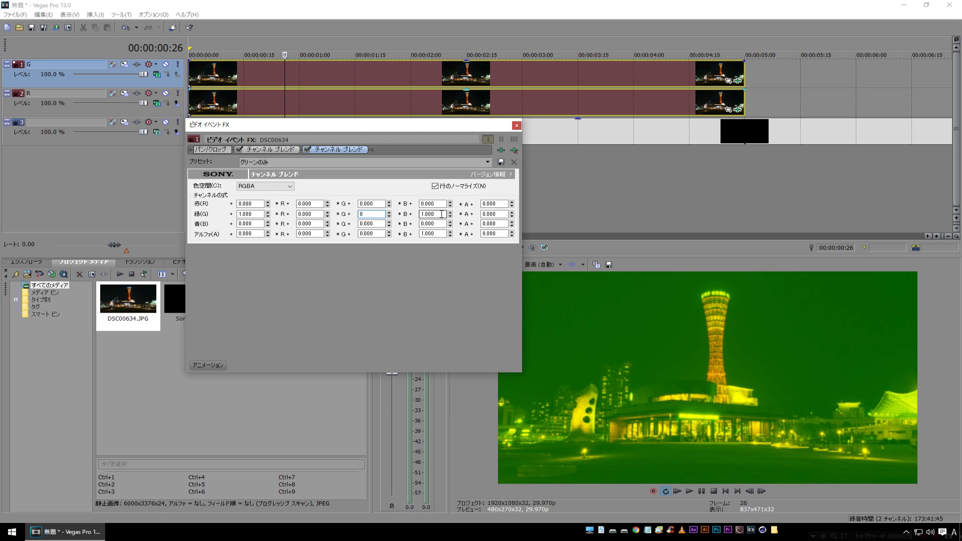
{"action": "left_click", "coordinate": [440, 223]}
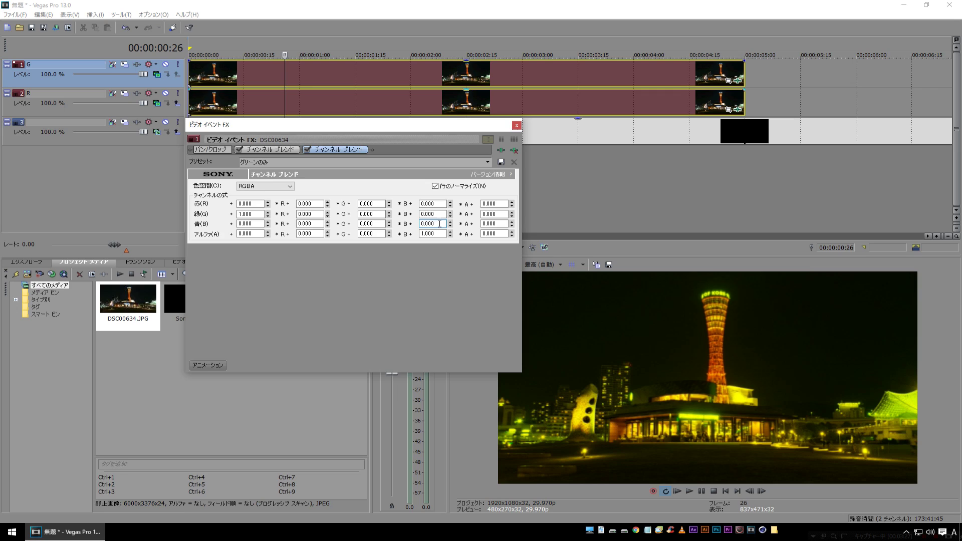
{"action": "left_click", "coordinate": [516, 126]}
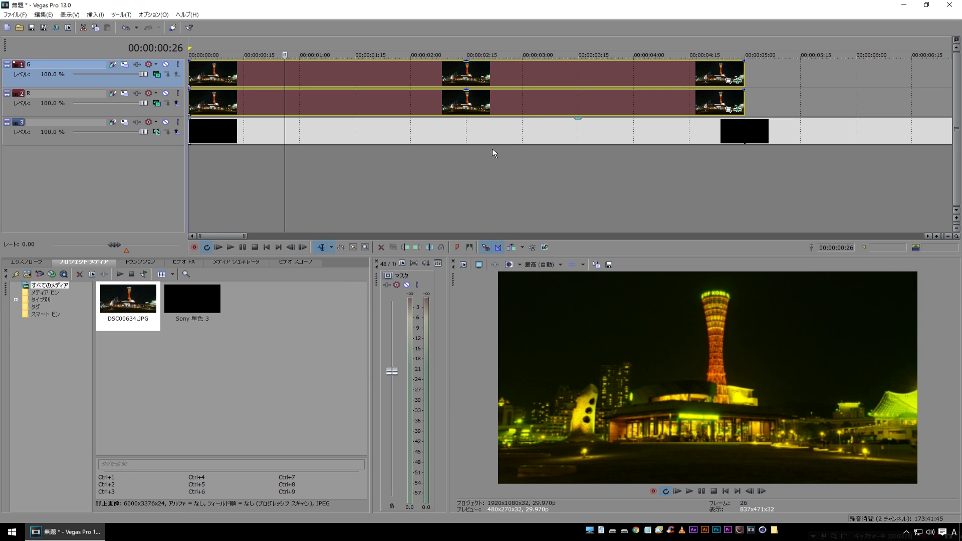
Mute track R, duplicate G into a new top track named B, mute G, and open B's Event FX
{"action": "left_click", "coordinate": [166, 93]}
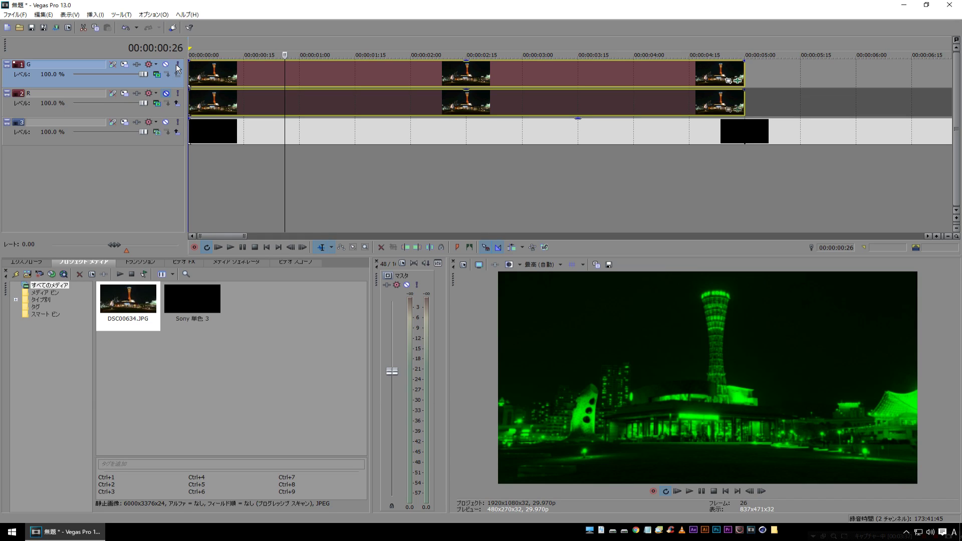
{"action": "right_click", "coordinate": [22, 65]}
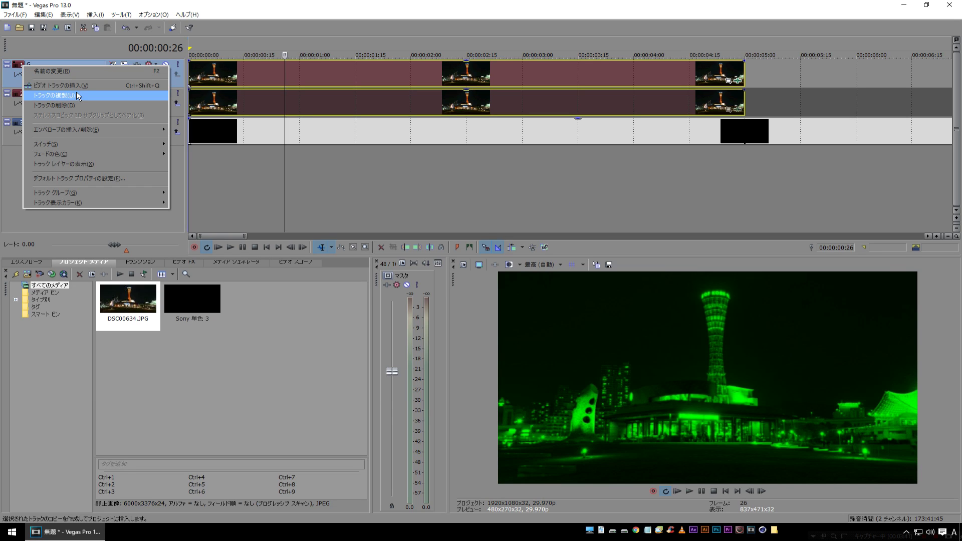
{"action": "left_click", "coordinate": [78, 96]}
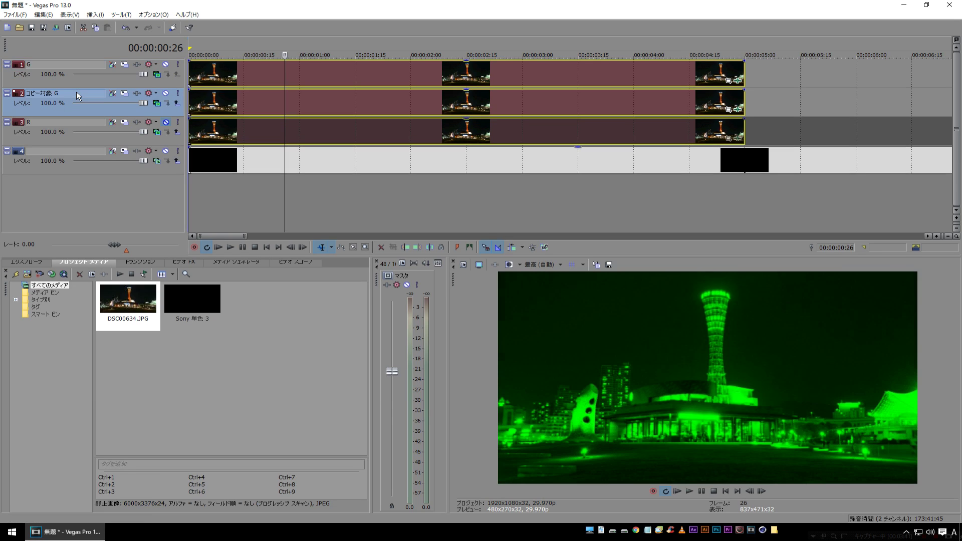
{"action": "left_click_drag", "start_coordinate": [41, 70], "coordinate": [41, 67]}
{"action": "double_click", "coordinate": [49, 65]}
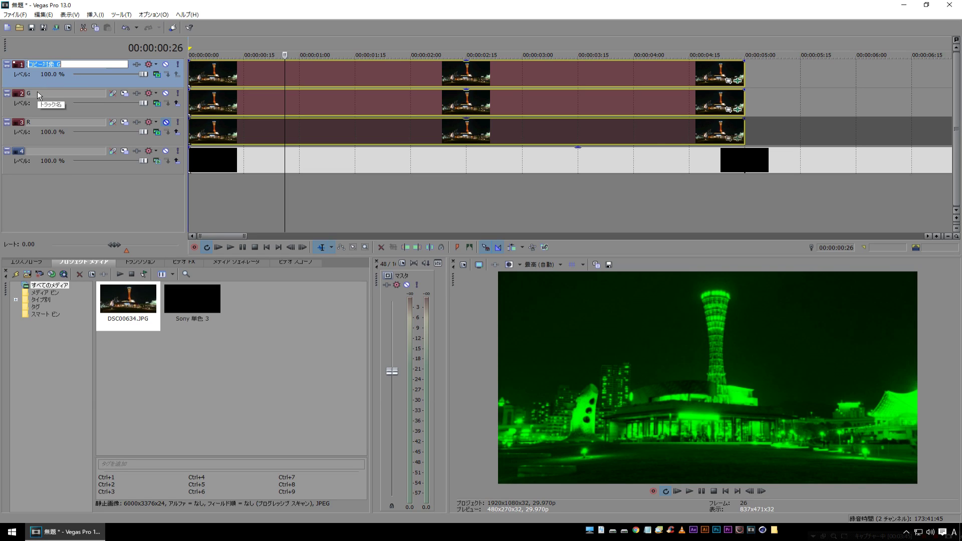
{"action": "type", "text": "B"}
{"action": "key", "text": "Return"}
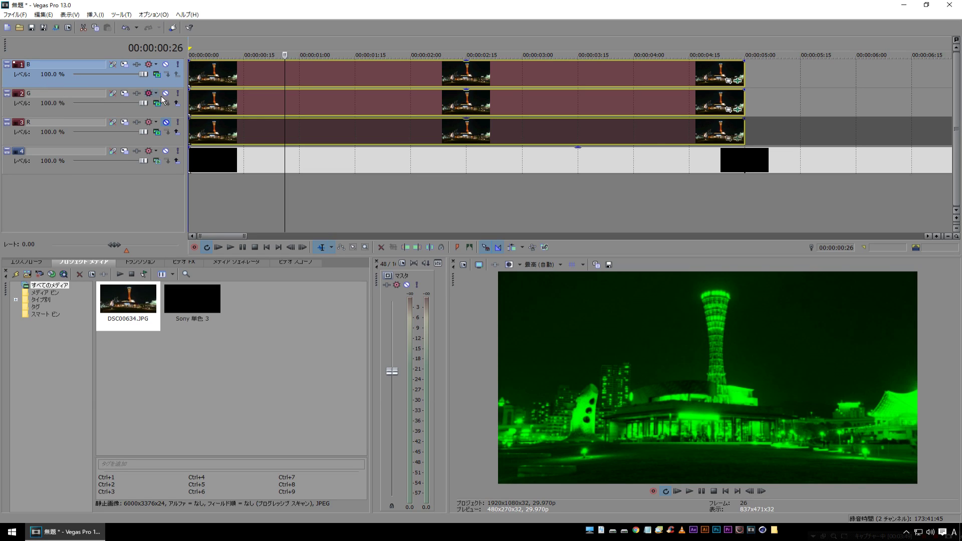
{"action": "left_click", "coordinate": [164, 94]}
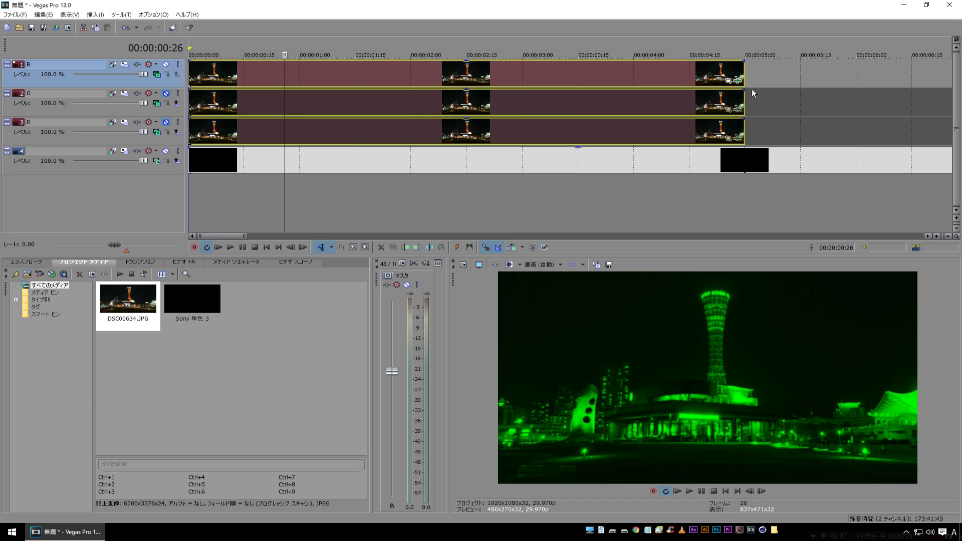
{"action": "left_click", "coordinate": [737, 80]}
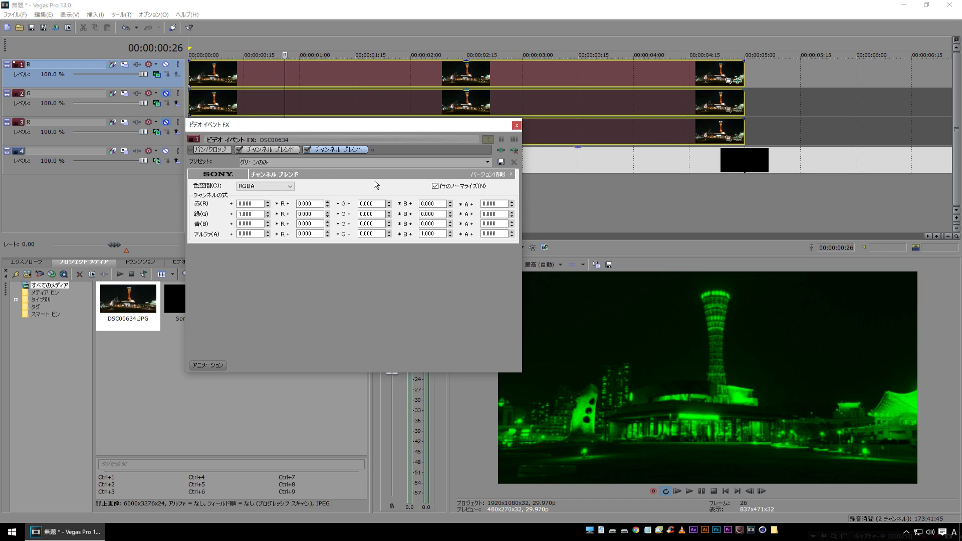
Apply ブルー チャンネルの割り当て to the first Channel Blend and ブルーのみ to the second
{"action": "left_click", "coordinate": [260, 151]}
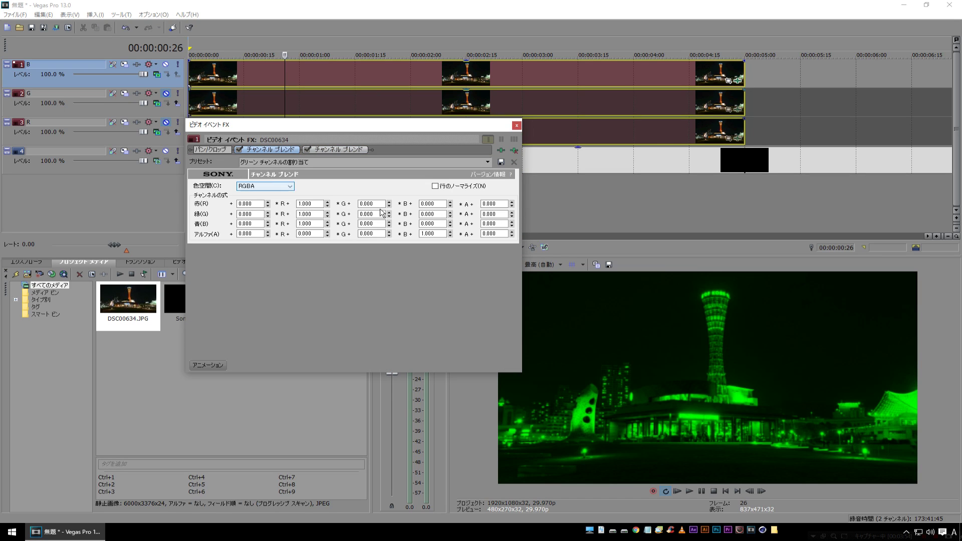
{"action": "left_click", "coordinate": [488, 162]}
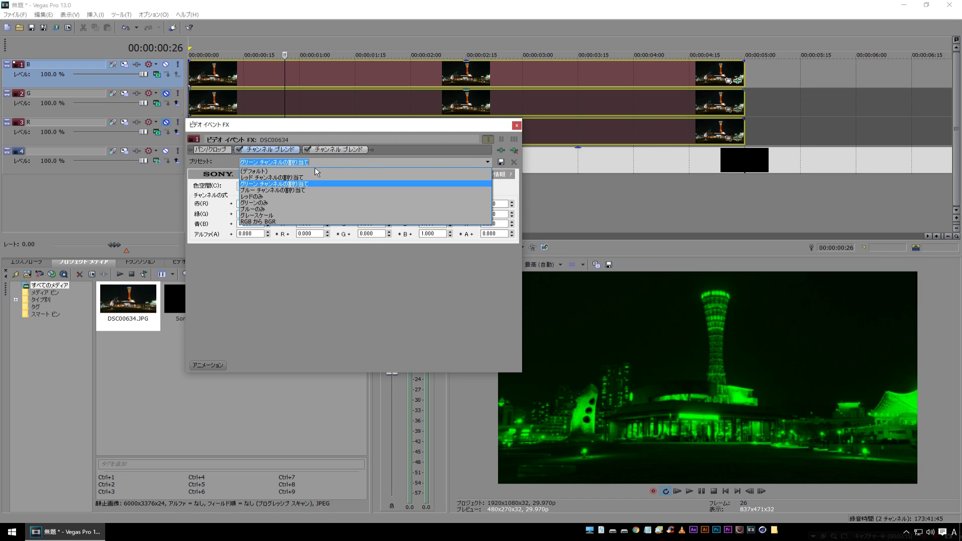
{"action": "left_click", "coordinate": [291, 190]}
{"action": "left_click", "coordinate": [341, 149]}
{"action": "left_click", "coordinate": [487, 162]}
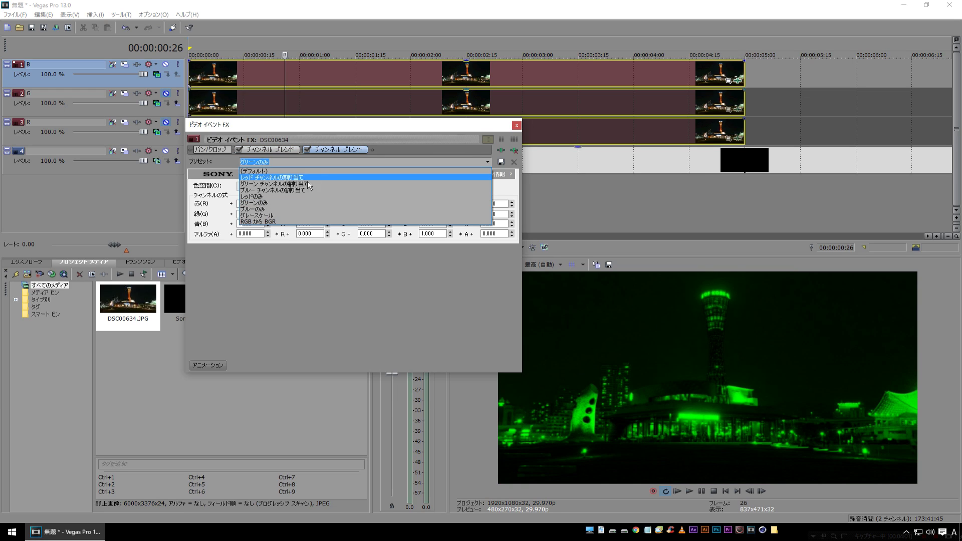
{"action": "left_click", "coordinate": [263, 210]}
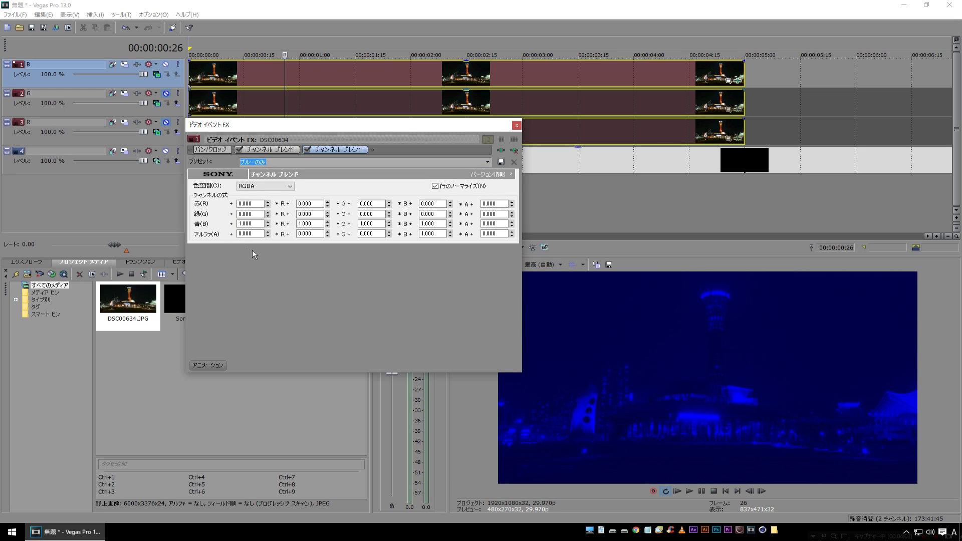
Set the second Channel Blend's blue-row values to 0 and close the effects window
{"action": "left_click", "coordinate": [254, 224]}
{"action": "left_click", "coordinate": [257, 224]}
{"action": "key", "text": "Tab"}
{"action": "type", "text": "0"}
{"action": "key", "text": "Tab"}
{"action": "type", "text": "0"}
{"action": "key", "text": "Tab"}
{"action": "type", "text": "0"}
{"action": "left_click", "coordinate": [429, 234]}
{"action": "left_click", "coordinate": [516, 127]}
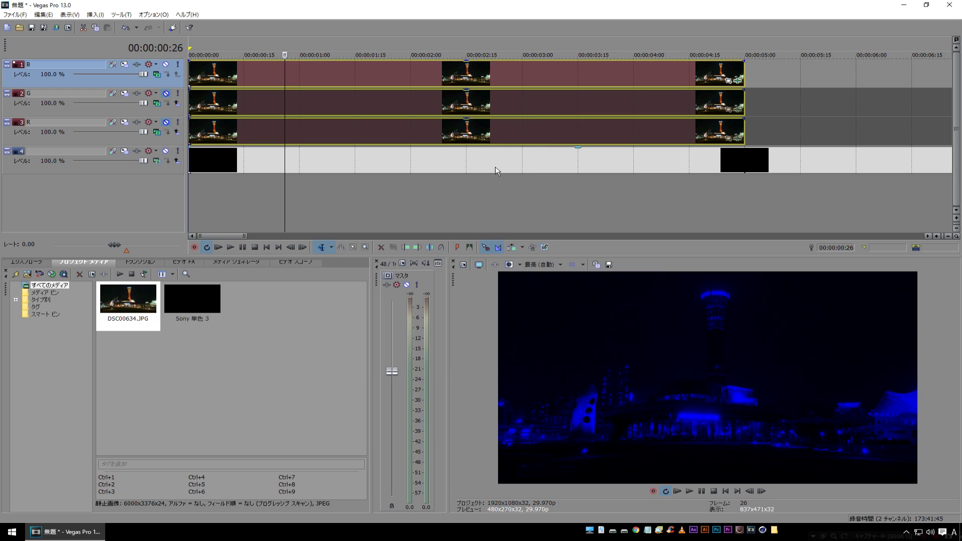
Solo the B, G and R tracks in turn to inspect each colour channel
{"action": "left_click", "coordinate": [166, 65]}
{"action": "left_click", "coordinate": [168, 94]}
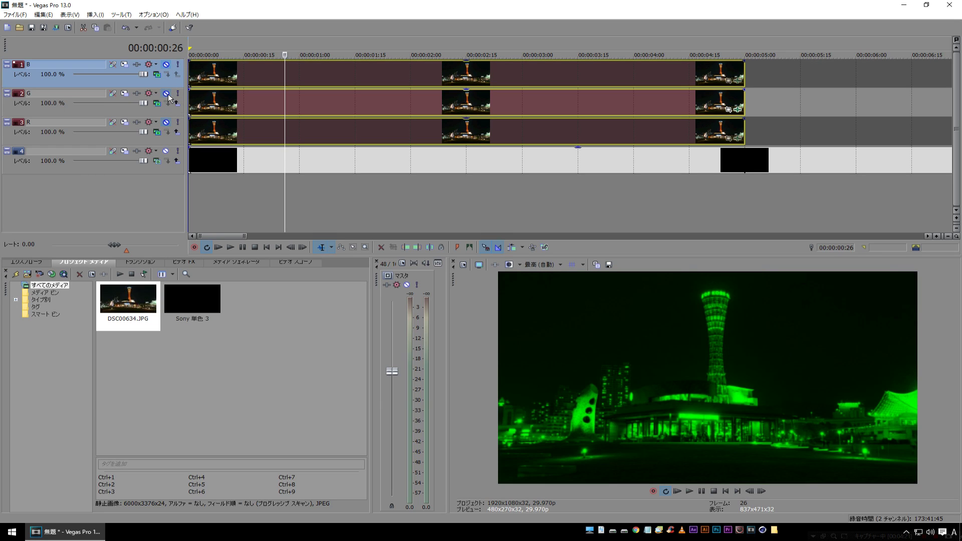
{"action": "left_click", "coordinate": [168, 96]}
{"action": "left_click", "coordinate": [178, 124]}
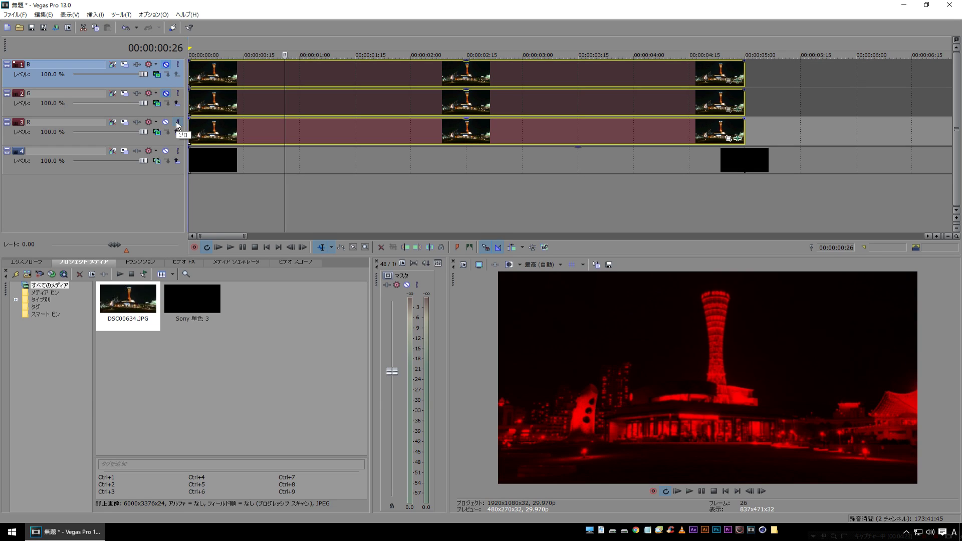
{"action": "left_click", "coordinate": [178, 124]}
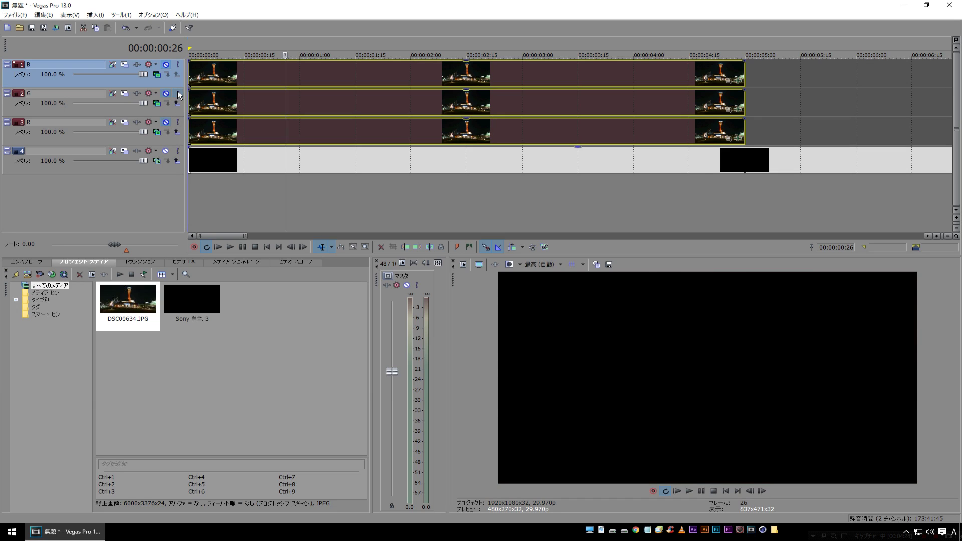
{"action": "left_click", "coordinate": [179, 94]}
{"action": "left_click", "coordinate": [179, 94]}
{"action": "left_click", "coordinate": [178, 66]}
{"action": "left_click", "coordinate": [179, 66]}
Unmute the R, G and B tracks and move the playhead to 00:00:02:01
{"action": "left_click", "coordinate": [166, 122]}
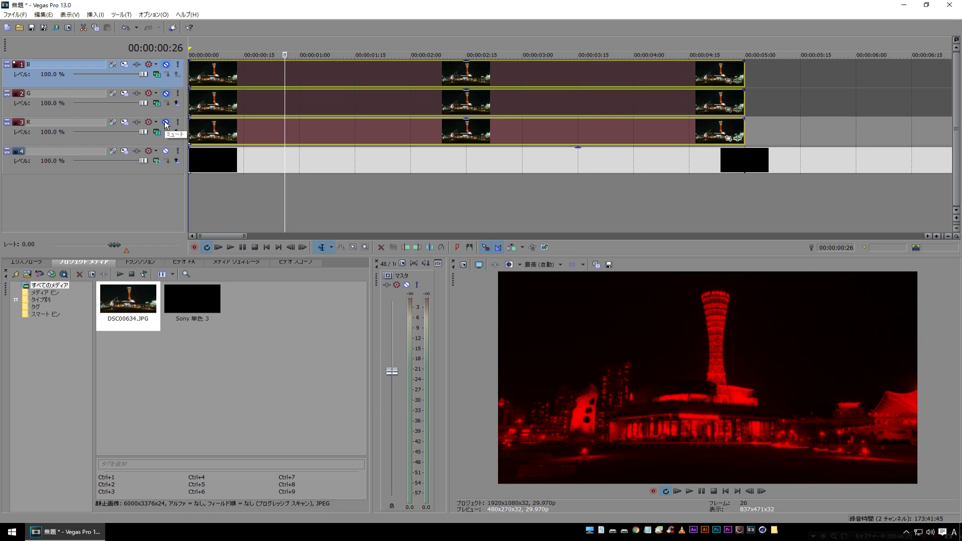
{"action": "left_click", "coordinate": [166, 92]}
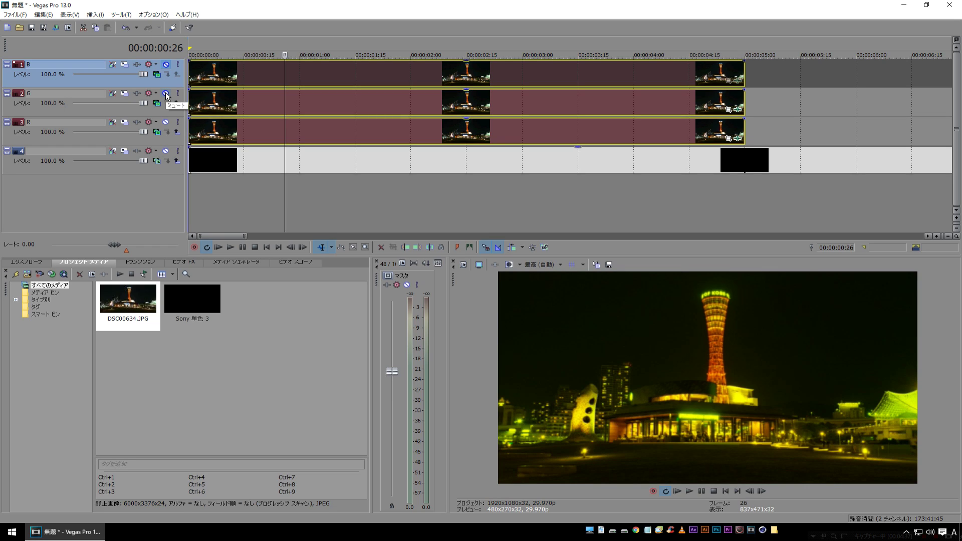
{"action": "left_click", "coordinate": [165, 65]}
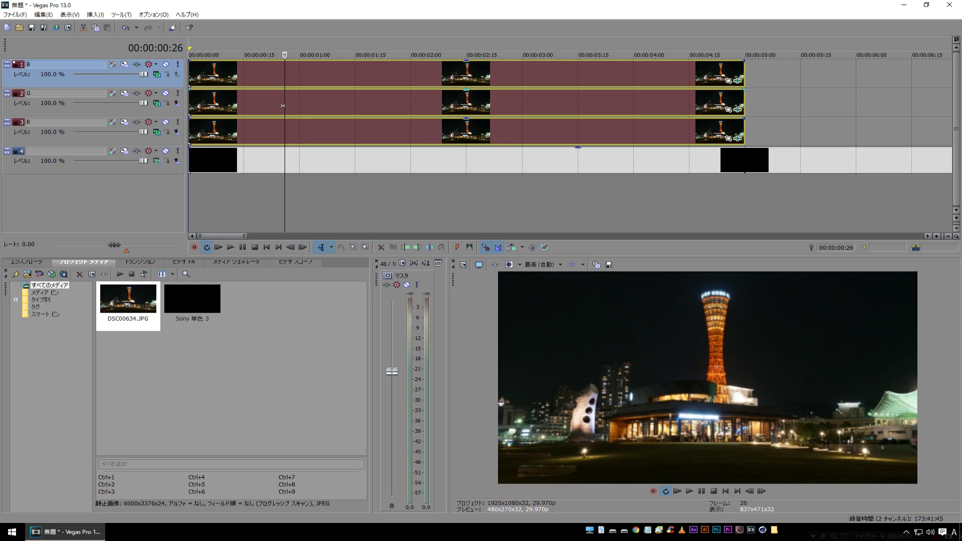
{"action": "left_click", "coordinate": [414, 189]}
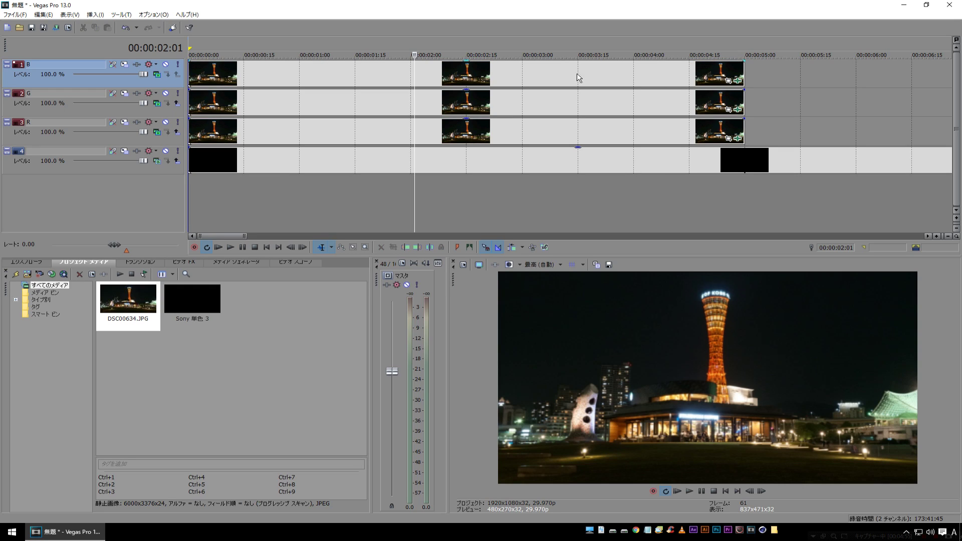
Open the B event's Pan/Crop and set the preview quality to Best (Full)
{"action": "left_click", "coordinate": [727, 80]}
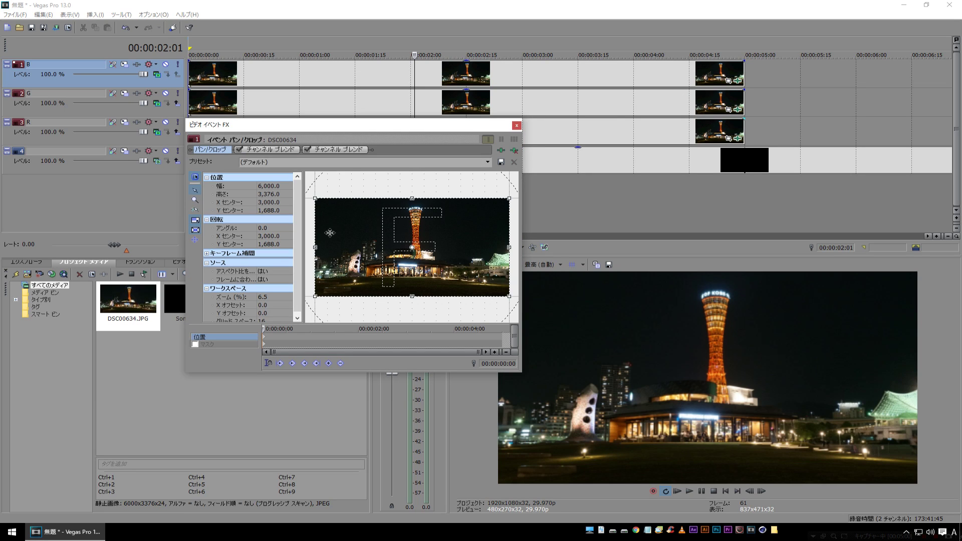
{"action": "left_click_drag", "start_coordinate": [314, 198], "coordinate": [317, 198]}
{"action": "left_click", "coordinate": [554, 266]}
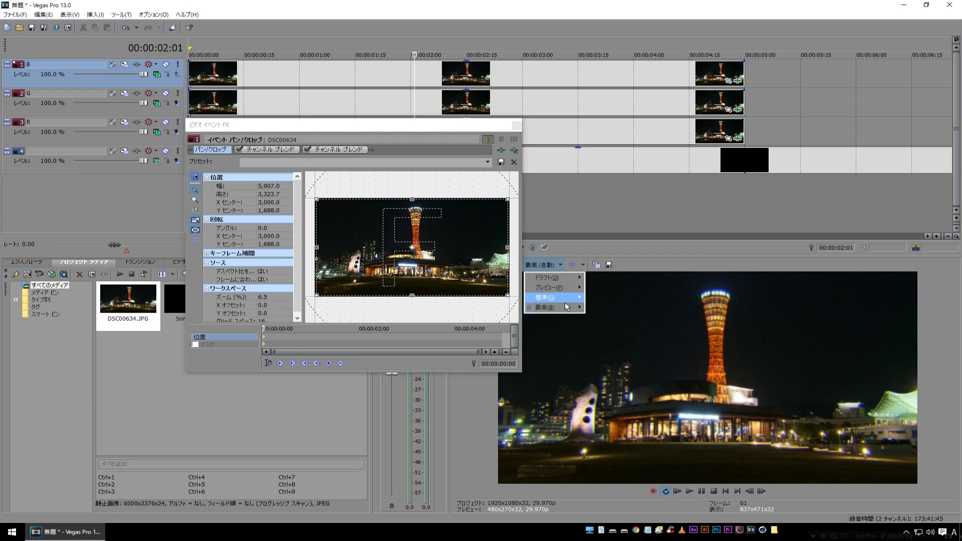
{"action": "mouse_move", "coordinate": [562, 313]}
{"action": "left_click", "coordinate": [624, 317]}
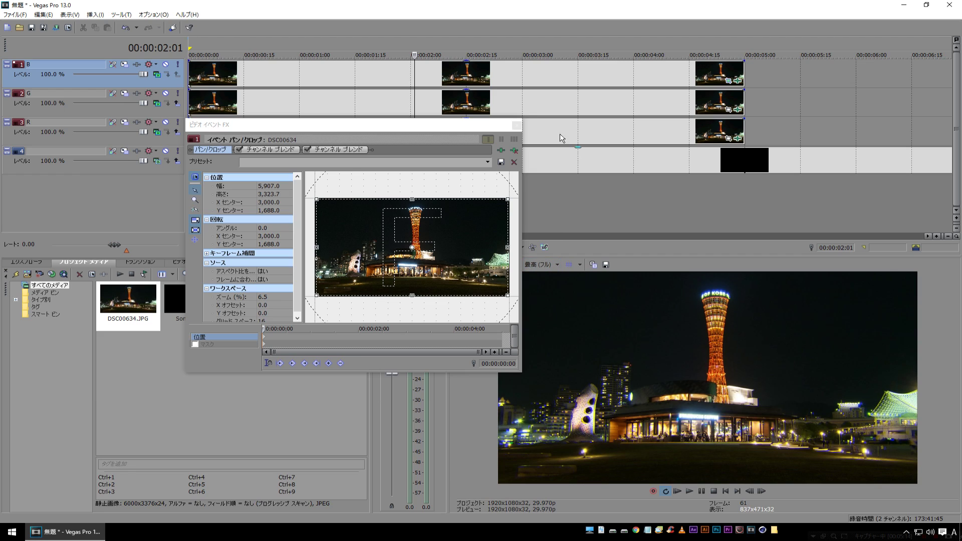
Reset the G event's Pan/Crop at the first keyframe to the (デフォルト) 6000 × 3376 frame
{"action": "left_click", "coordinate": [657, 102]}
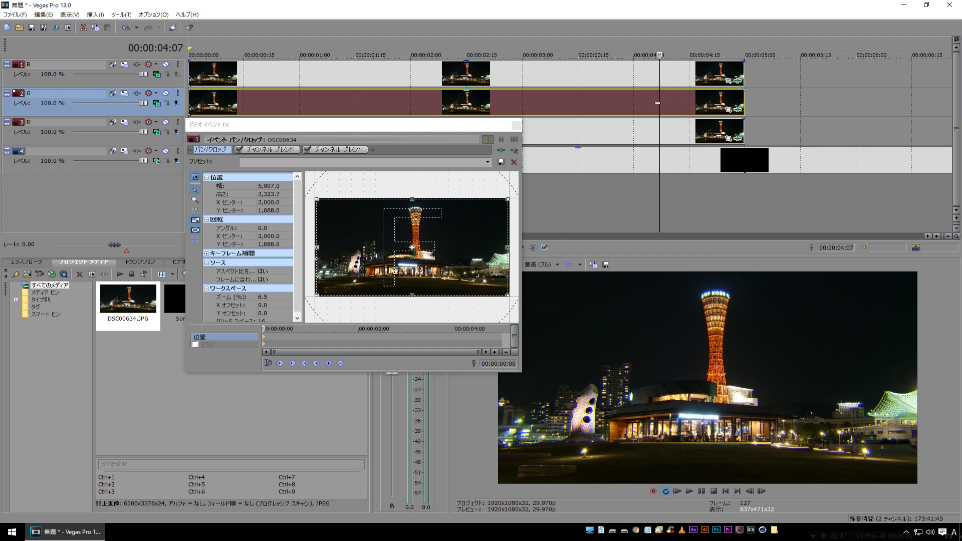
{"action": "left_click", "coordinate": [728, 109]}
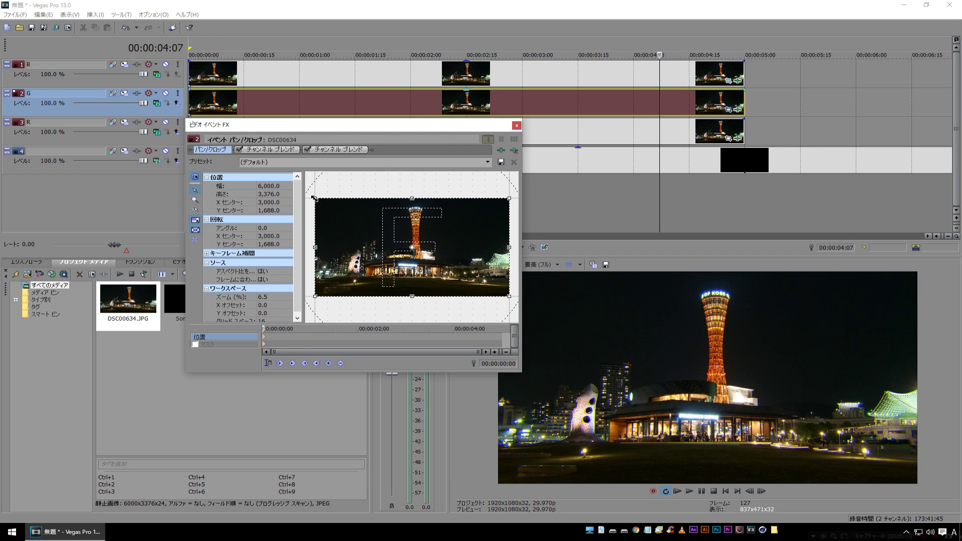
{"action": "left_click_drag", "start_coordinate": [314, 198], "coordinate": [314, 197]}
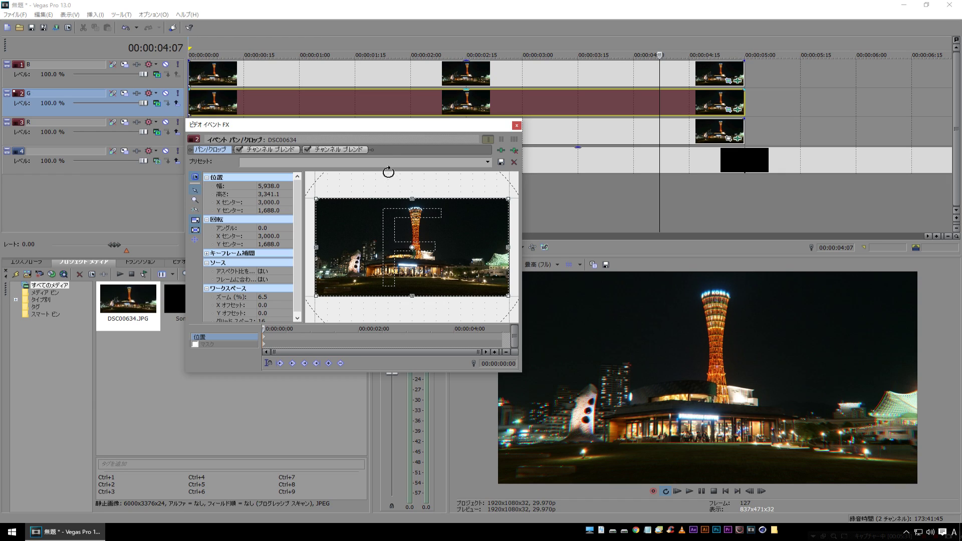
{"action": "left_click_drag", "start_coordinate": [398, 131], "coordinate": [350, 148]}
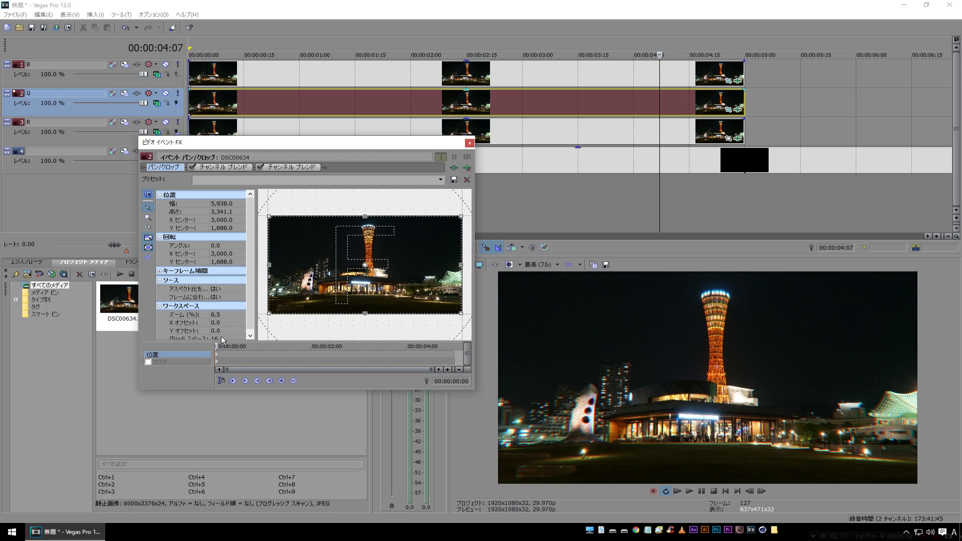
{"action": "left_click_drag", "start_coordinate": [301, 348], "coordinate": [144, 342]}
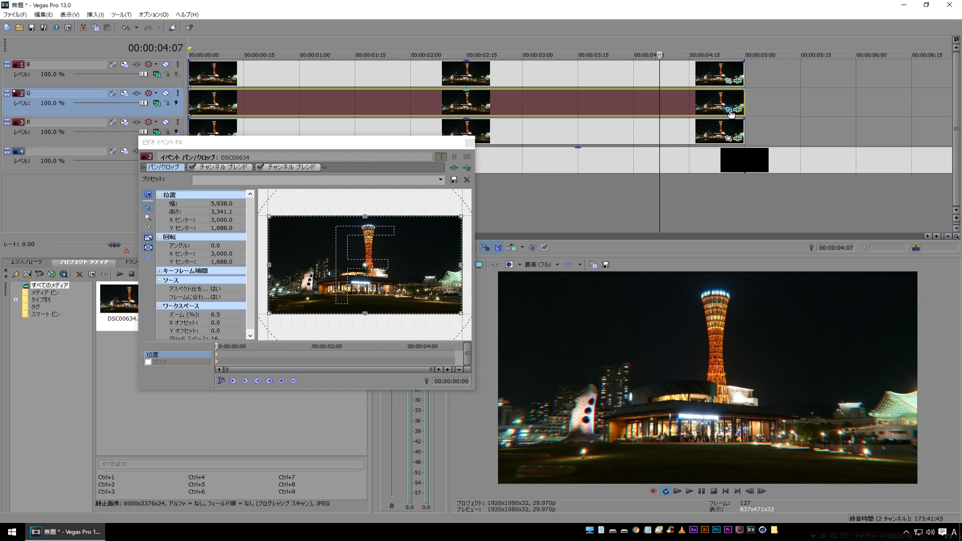
{"action": "left_click", "coordinate": [441, 180]}
{"action": "left_click", "coordinate": [332, 188]}
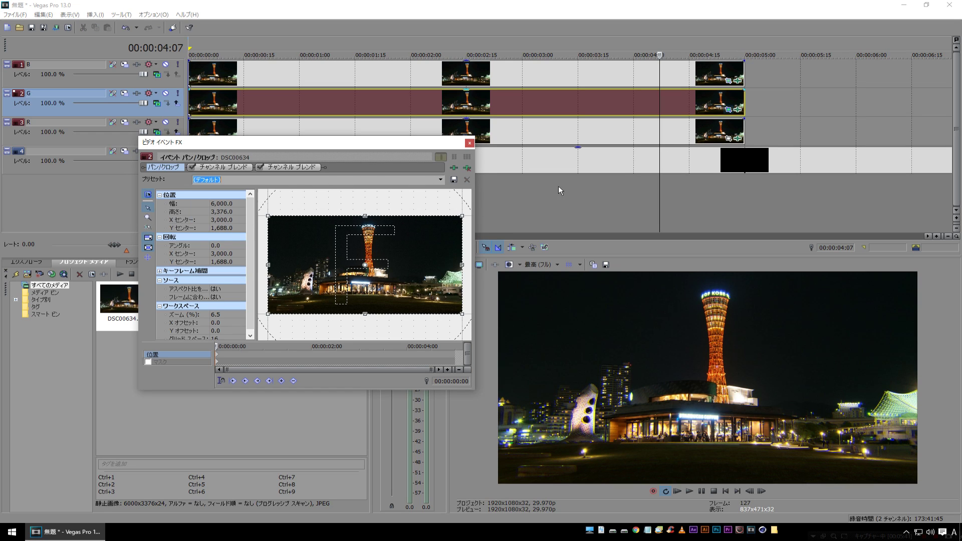
Reset the B event's Pan/Crop to the (デフォルト) full frame as well
{"action": "left_click", "coordinate": [728, 80]}
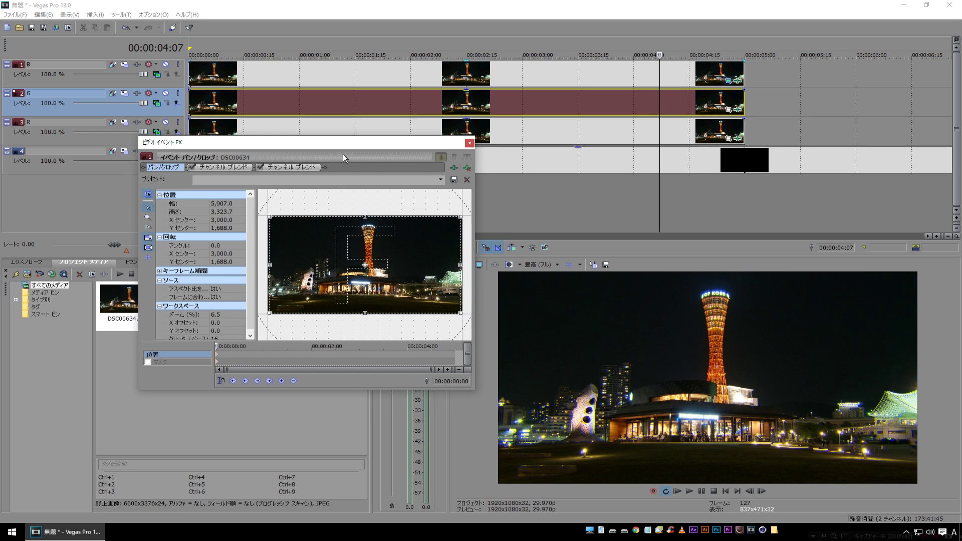
{"action": "left_click", "coordinate": [443, 179]}
{"action": "left_click", "coordinate": [392, 190]}
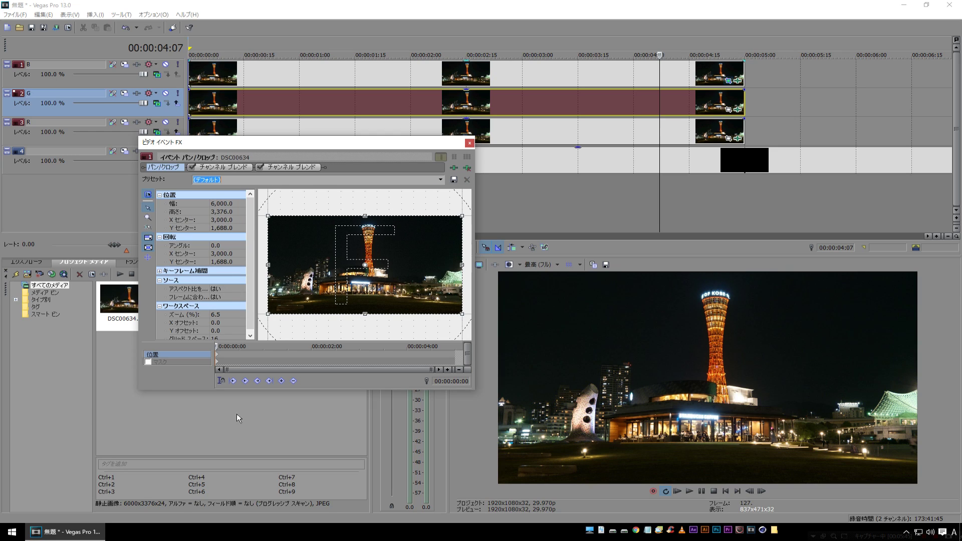
With Sync Cursor on, add a B keyframe shrinking the frame to 5834.8 × 3283 around 00:00:02:08
{"action": "left_click", "coordinate": [221, 381]}
{"action": "left_click_drag", "start_coordinate": [374, 141], "coordinate": [298, 189]}
{"action": "left_click", "coordinate": [496, 189]}
{"action": "left_click", "coordinate": [285, 175]}
{"action": "mouse_move", "coordinate": [308, 400]}
{"action": "left_mouse_down"}
{"action": "mouse_move", "coordinate": [155, 395]}
{"action": "mouse_move", "coordinate": [247, 396]}
{"action": "left_mouse_up"}
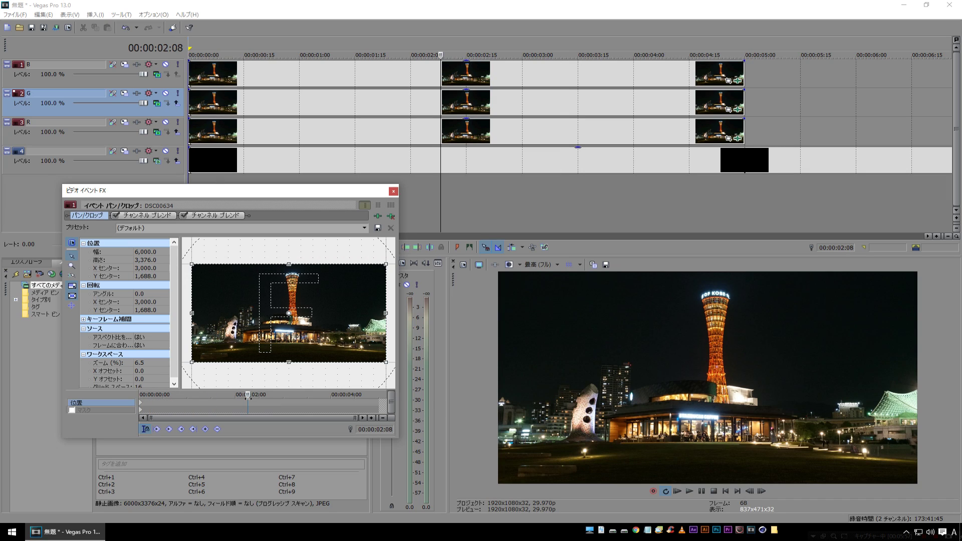
{"action": "left_click_drag", "start_coordinate": [192, 264], "coordinate": [196, 266]}
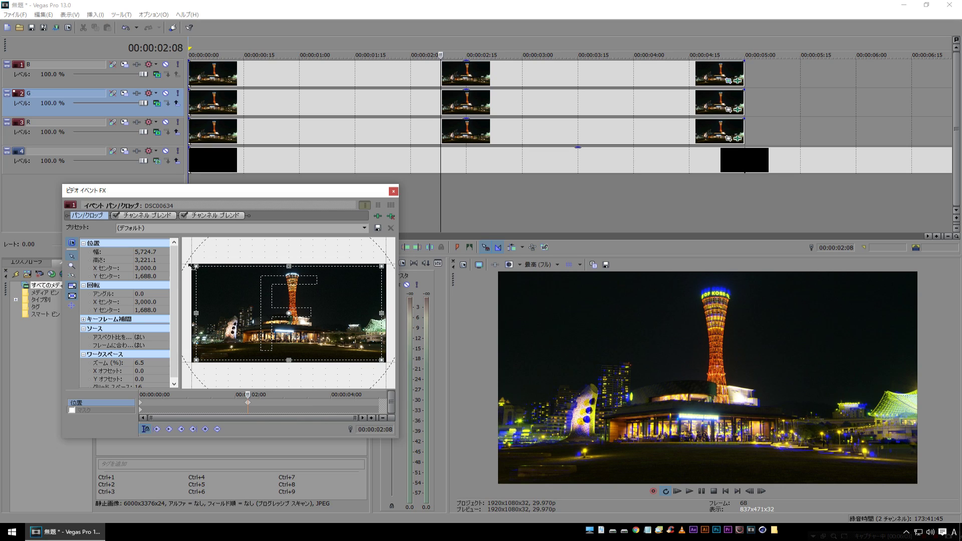
{"action": "left_click_drag", "start_coordinate": [188, 267], "coordinate": [237, 280]}
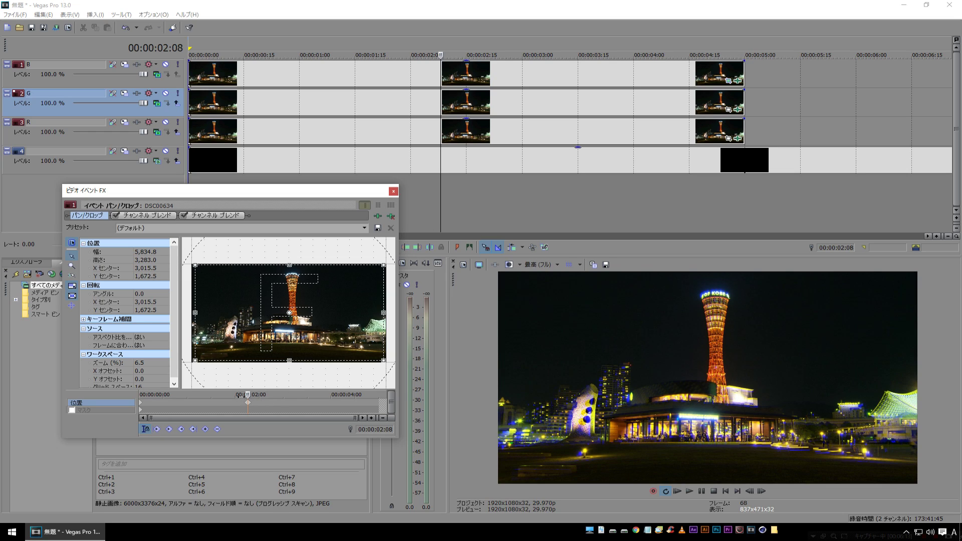
{"action": "left_click_drag", "start_coordinate": [247, 402], "coordinate": [197, 403]}
Add a (デフォルト) full-frame keyframe at 00:00:03:11
{"action": "left_click_drag", "start_coordinate": [290, 394], "coordinate": [300, 394]}
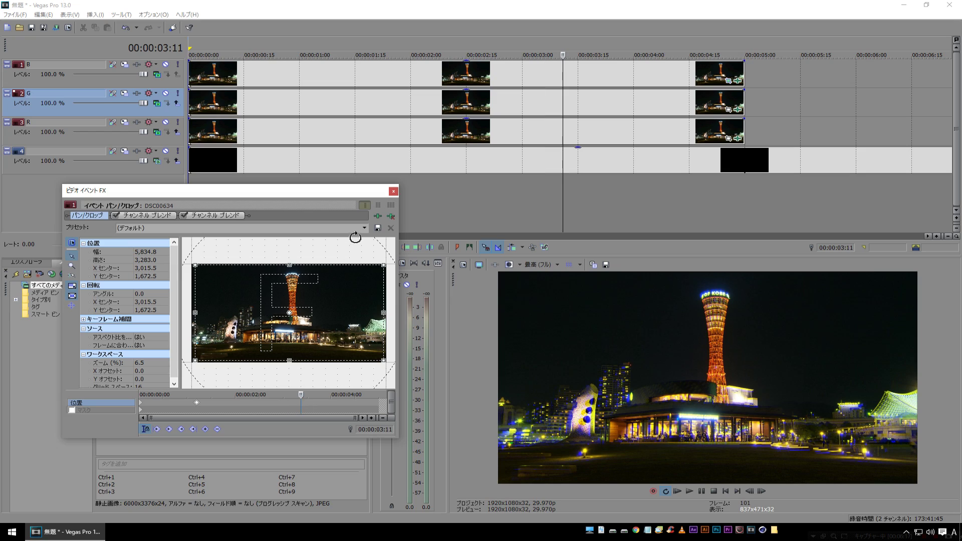
{"action": "left_click", "coordinate": [369, 228]}
{"action": "left_click", "coordinate": [286, 238]}
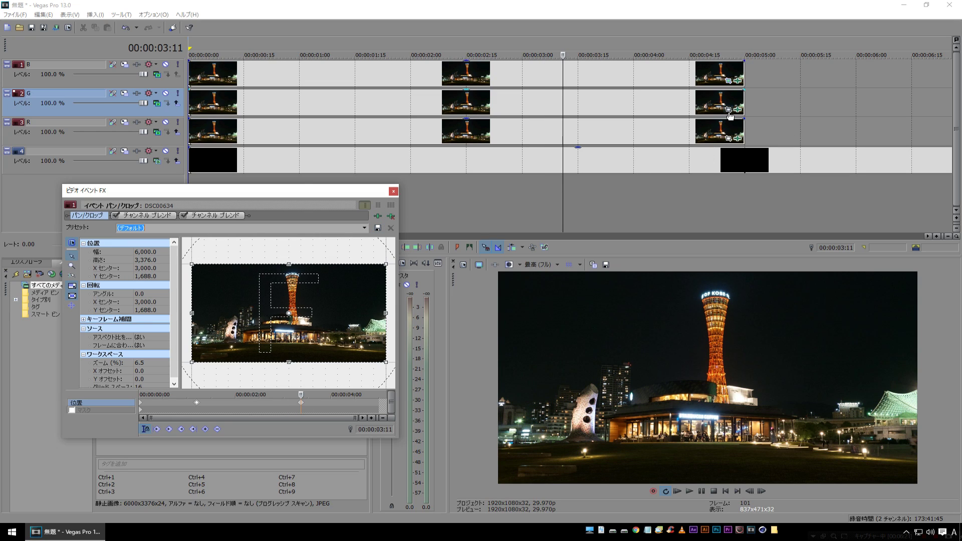
{"action": "left_click", "coordinate": [421, 105]}
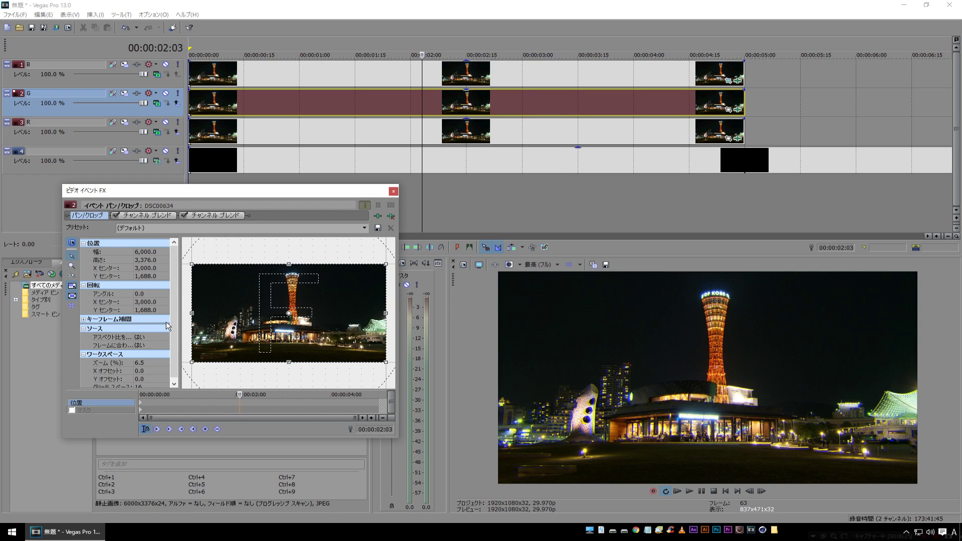
At 1:19, shrink the G photo's framing to 5779.7 × 3252.1, nudge it slightly off-centre, and preview
{"action": "left_click_drag", "start_coordinate": [174, 400], "coordinate": [217, 399]}
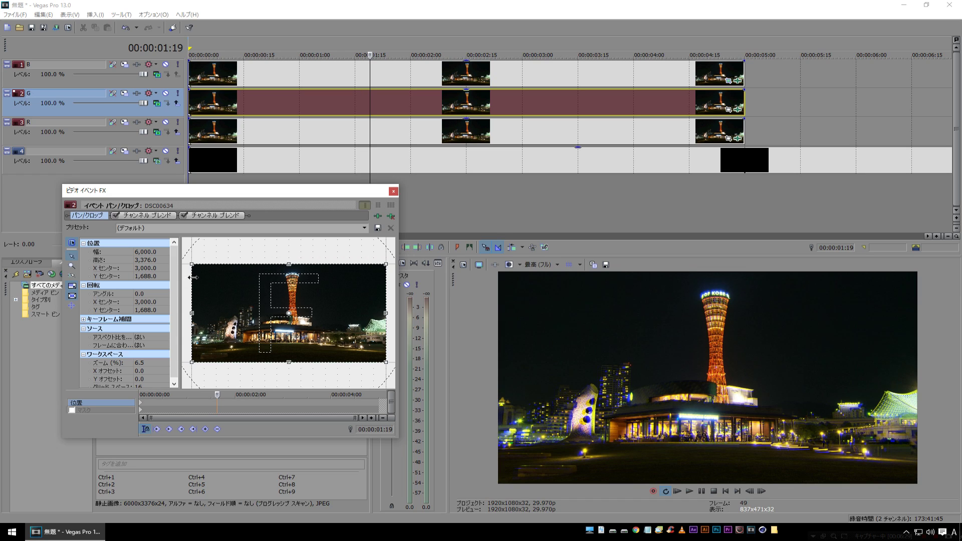
{"action": "left_click_drag", "start_coordinate": [190, 264], "coordinate": [194, 266]}
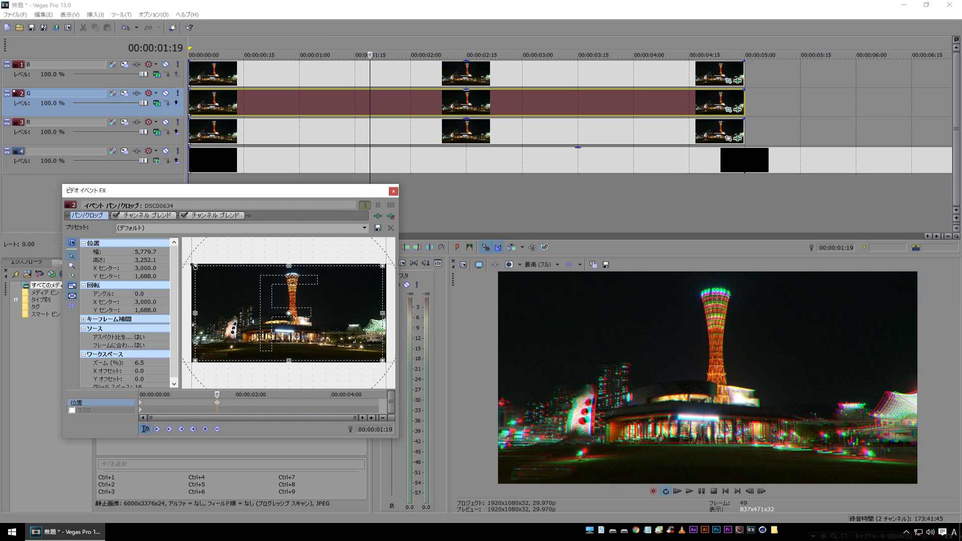
{"action": "left_click_drag", "start_coordinate": [219, 284], "coordinate": [218, 283]}
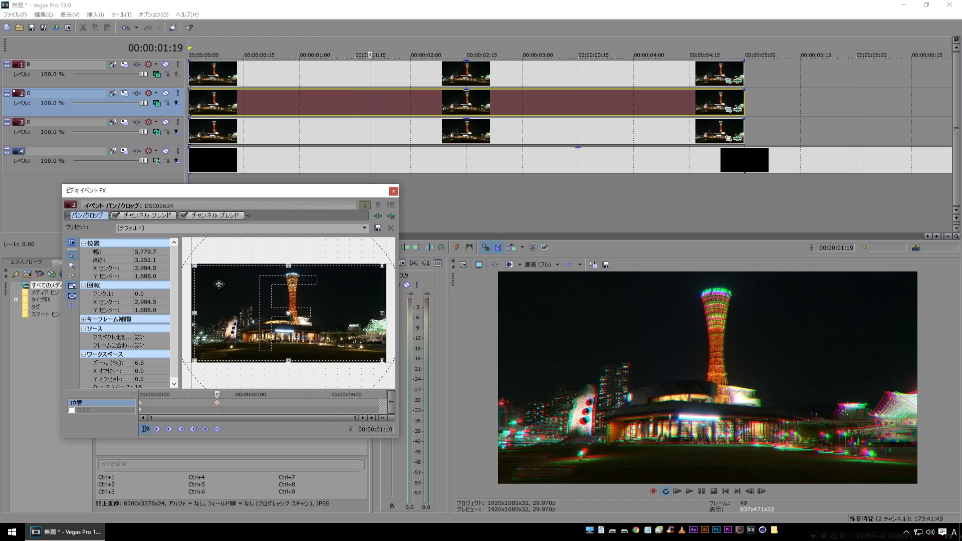
{"action": "left_click_drag", "start_coordinate": [219, 284], "coordinate": [220, 284]}
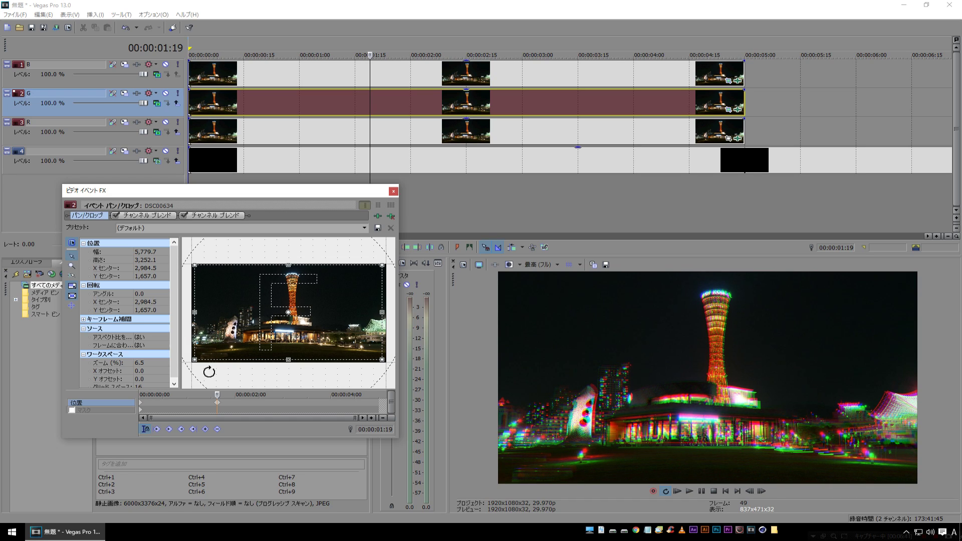
{"action": "key", "text": "space"}
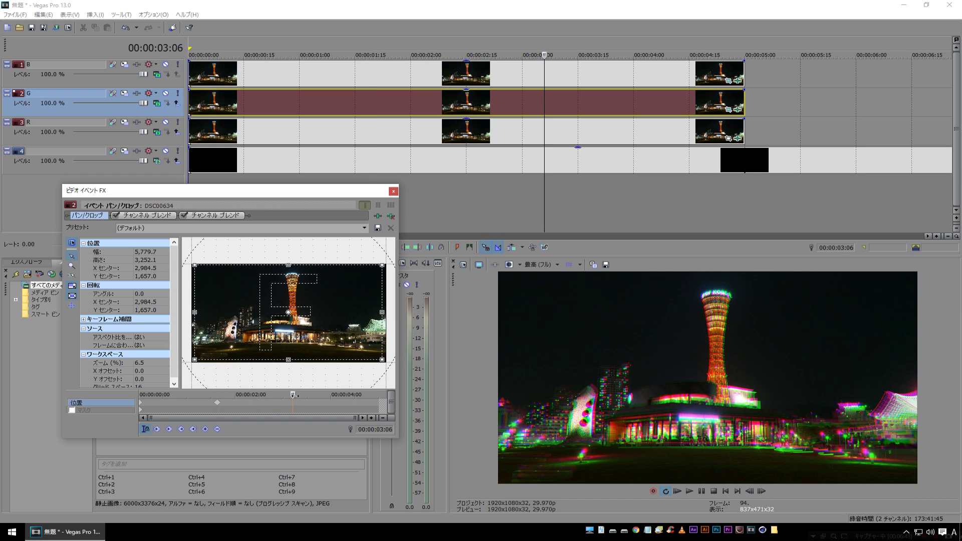
Return the G framing to the (デフォルト) full frame at 3:08, then move to the R photo at 2:05
{"action": "left_click", "coordinate": [365, 228]}
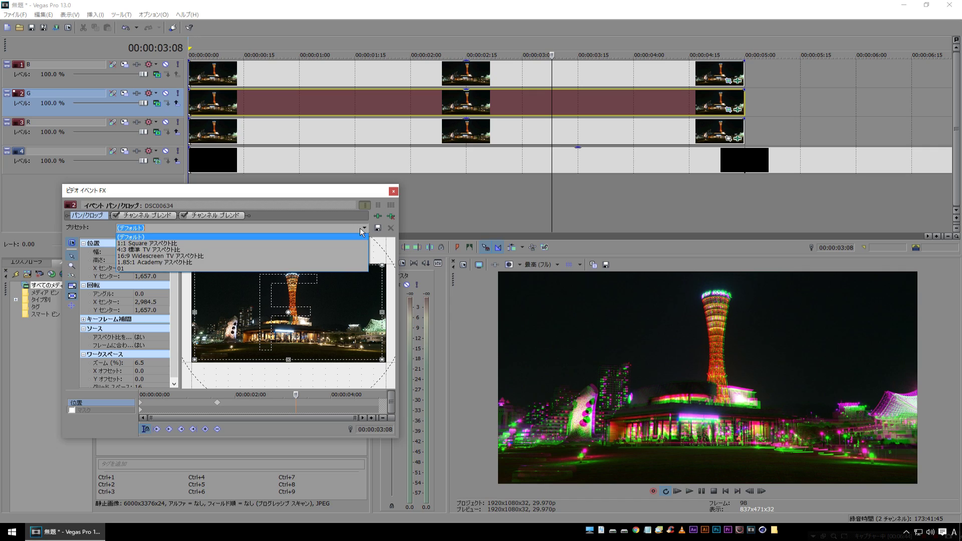
{"action": "left_click", "coordinate": [322, 237]}
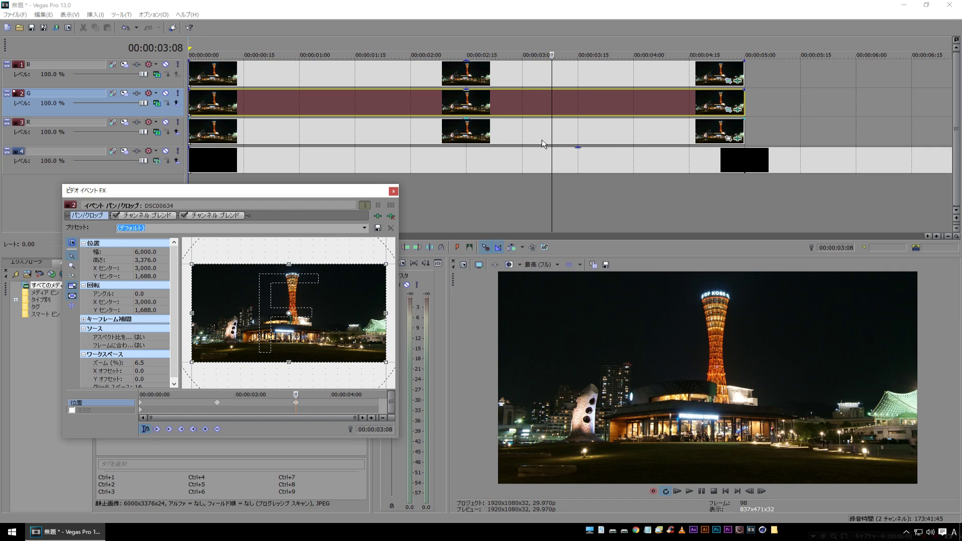
{"action": "left_click", "coordinate": [728, 138]}
{"action": "left_click", "coordinate": [243, 401]}
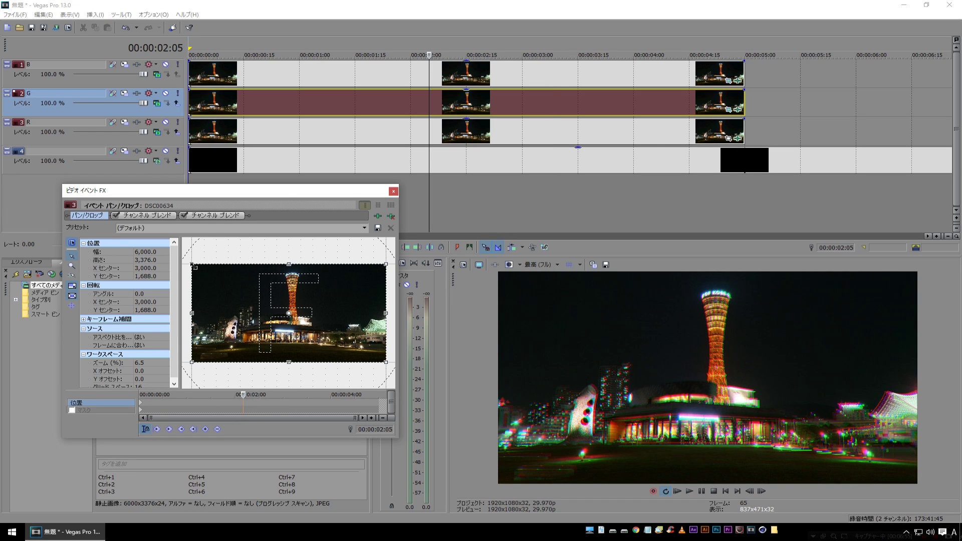
Shrink the R framing to 5721.1 × 3219.1 at 2:05, restore the (デフォルト) full frame at 3:24, and close Video Event FX
{"action": "left_click_drag", "start_coordinate": [195, 266], "coordinate": [226, 290]}
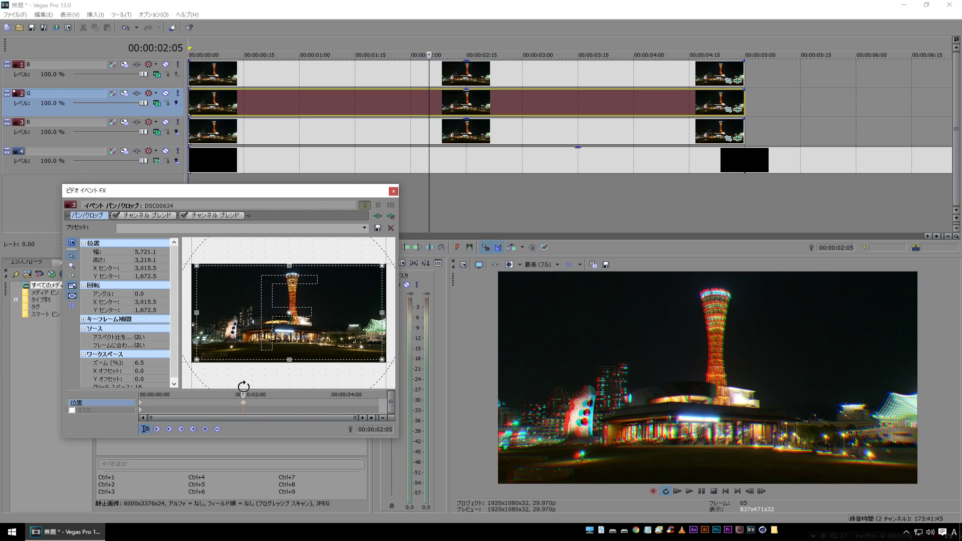
{"action": "left_click_drag", "start_coordinate": [243, 394], "coordinate": [322, 395]}
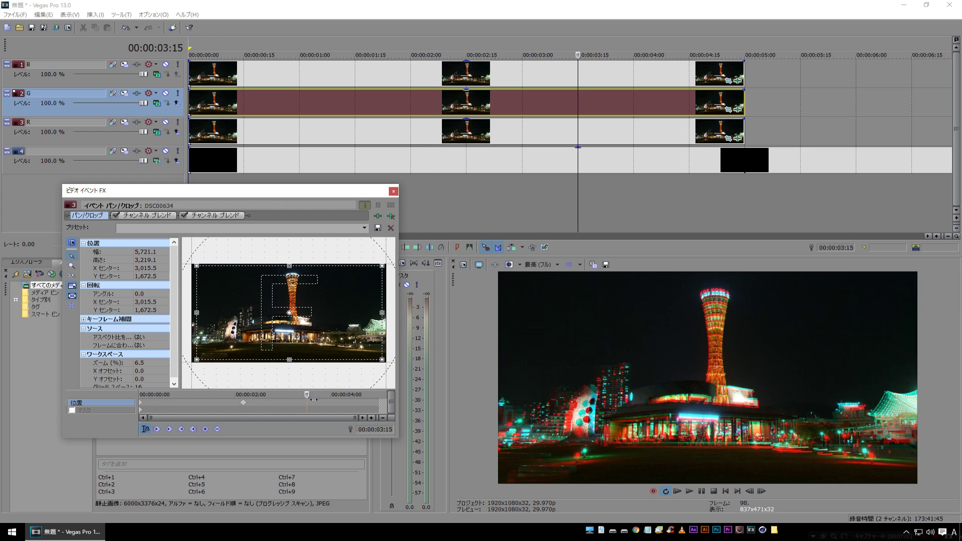
{"action": "left_click", "coordinate": [365, 229]}
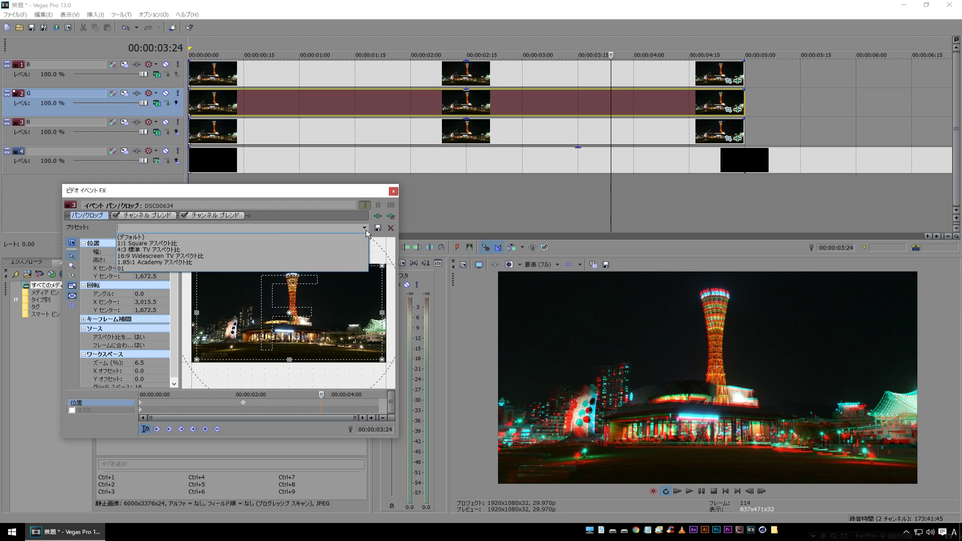
{"action": "left_click", "coordinate": [261, 236]}
{"action": "left_click", "coordinate": [393, 191]}
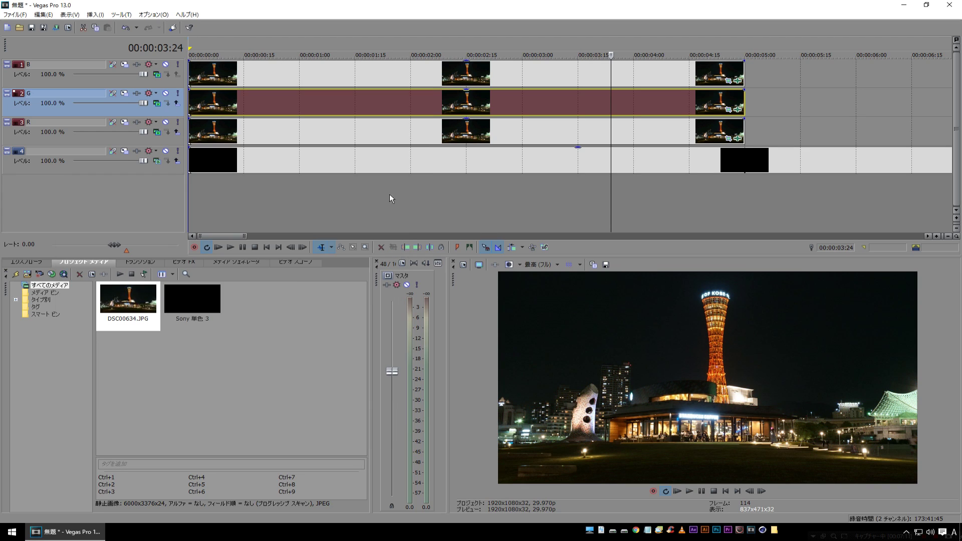
Play the RGB-split animation from the start, then set a time selection over the whole 5-second event
{"action": "left_click", "coordinate": [267, 247]}
{"action": "key", "text": "space"}
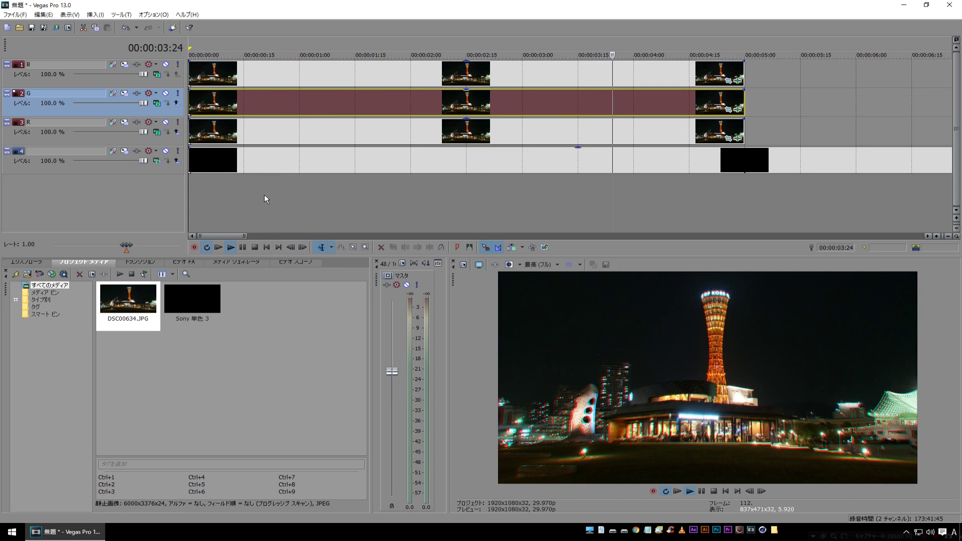
{"action": "double_click", "coordinate": [328, 77]}
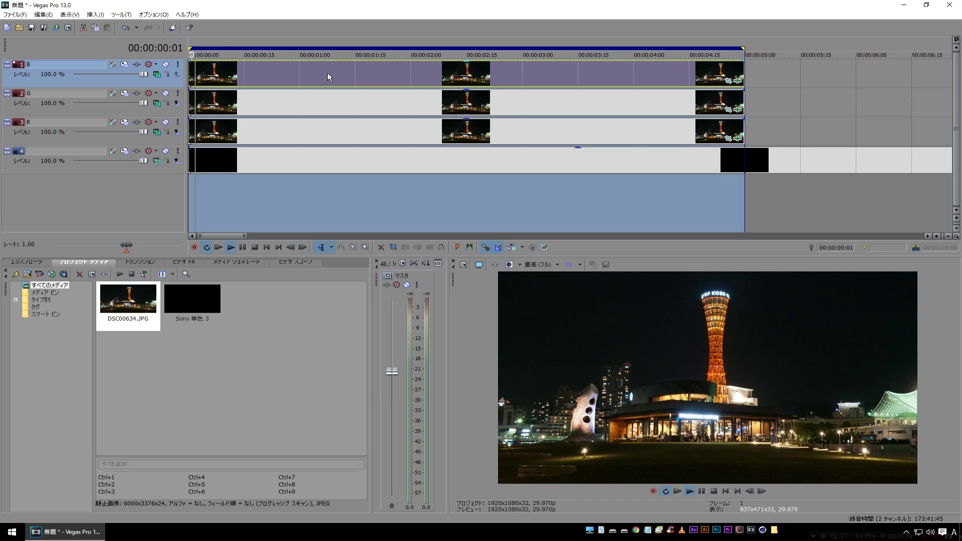